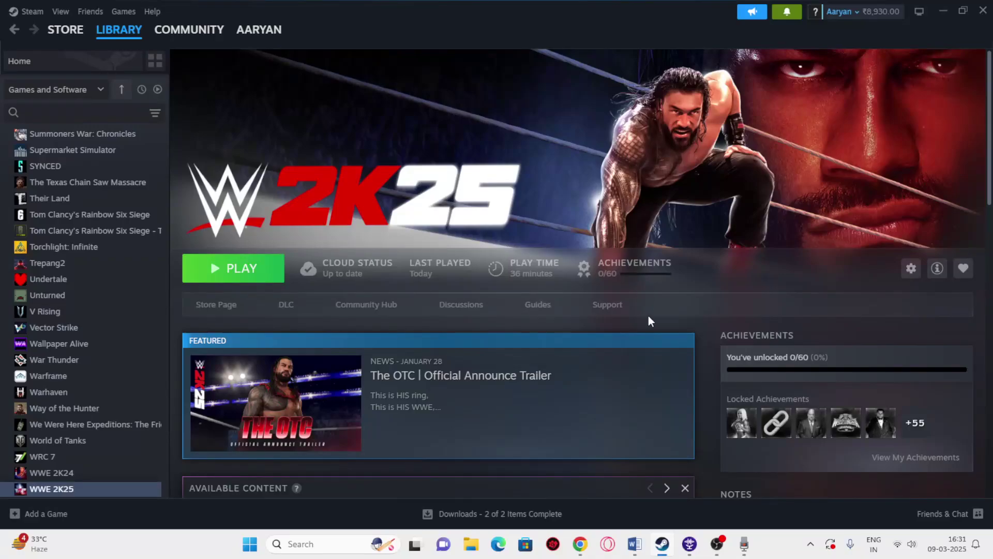
Review the Word guide's title and Step 1 about disabling or enabling Steam Input
left_click(635, 544)
scroll(534, 221, "up", 2)
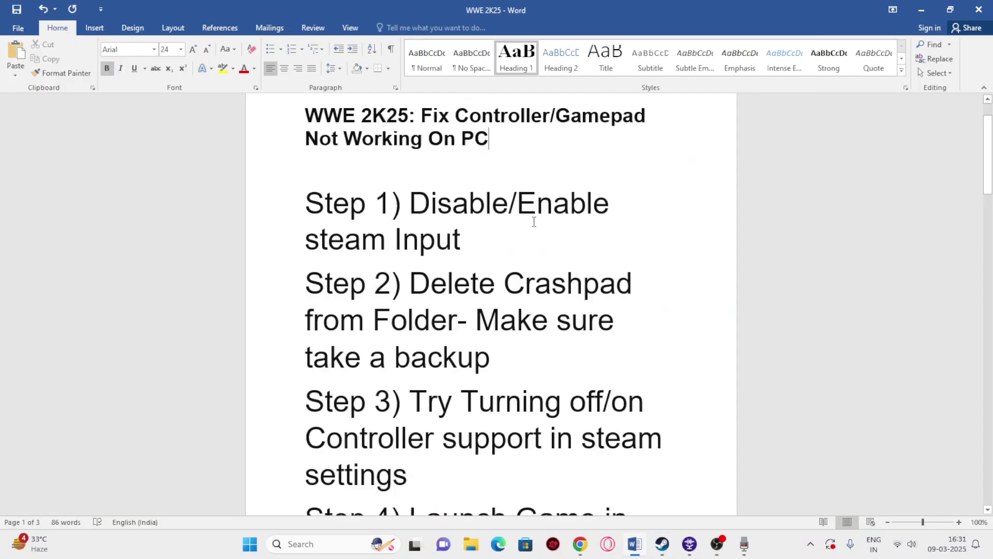
scroll(534, 222, "up", 1)
left_click_drag(307, 173, 530, 195)
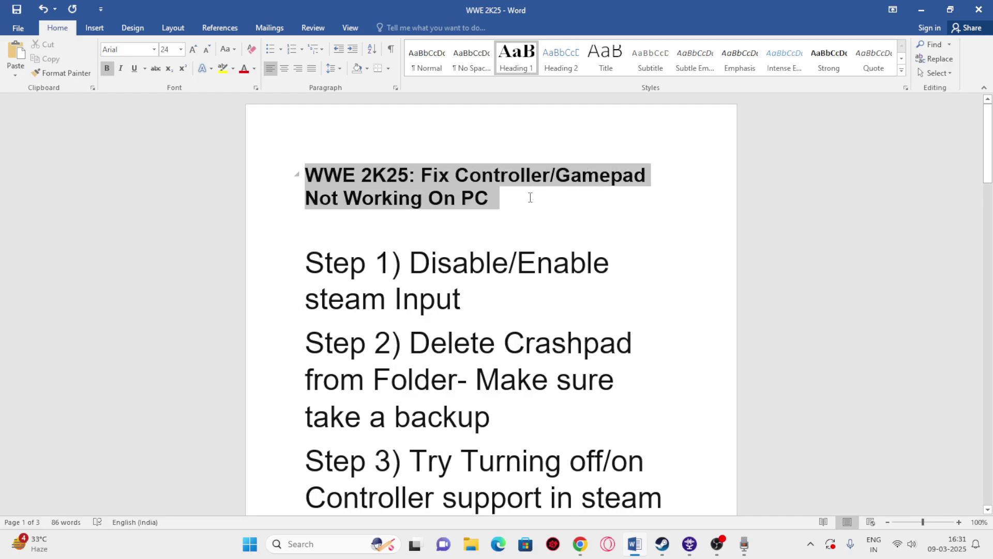
left_click(528, 214)
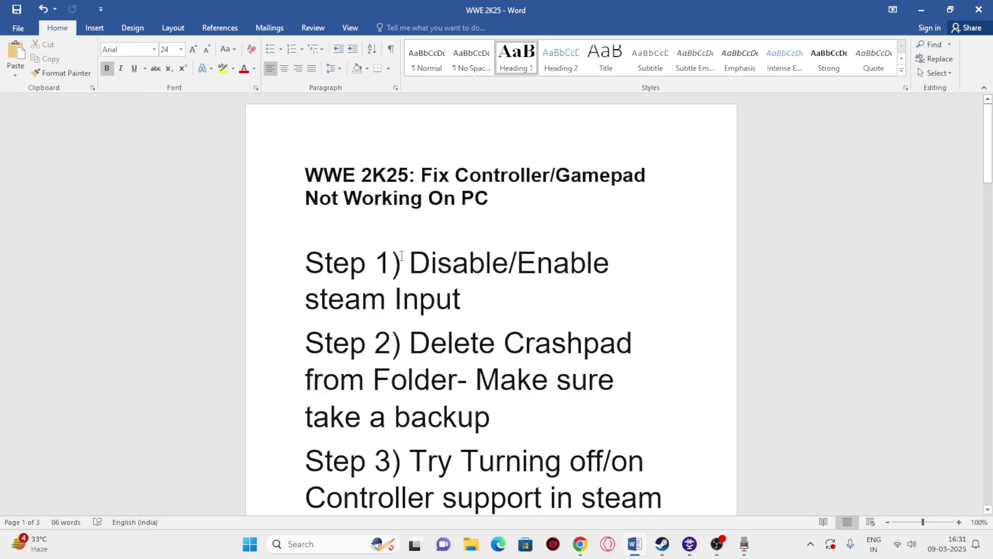
left_click_drag(308, 258, 483, 299)
left_click(496, 305)
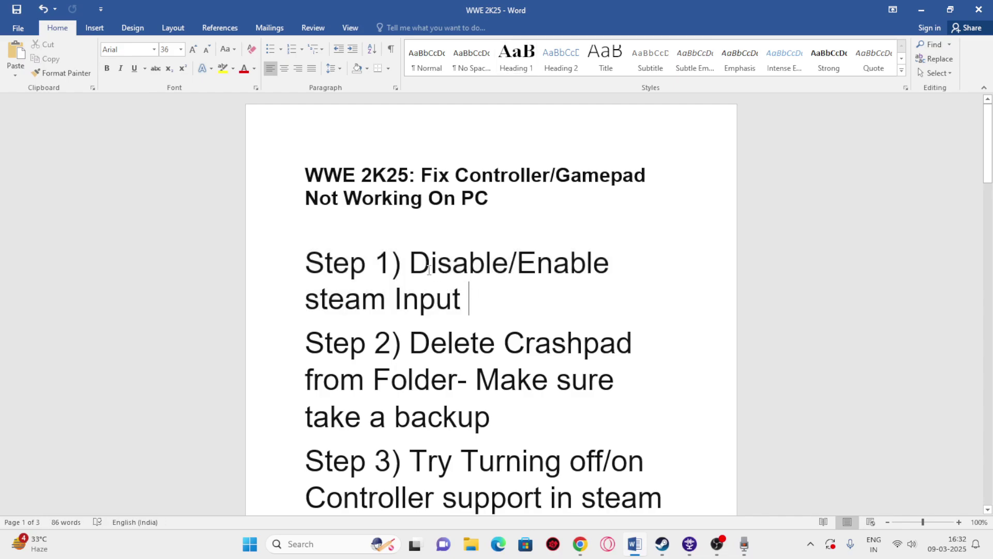
left_click_drag(411, 262, 502, 262)
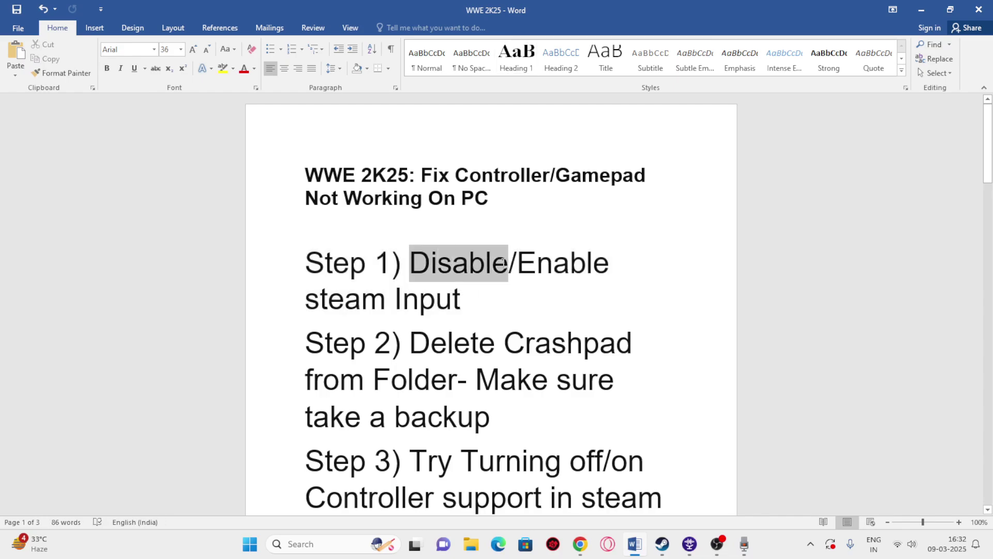
left_click(526, 290)
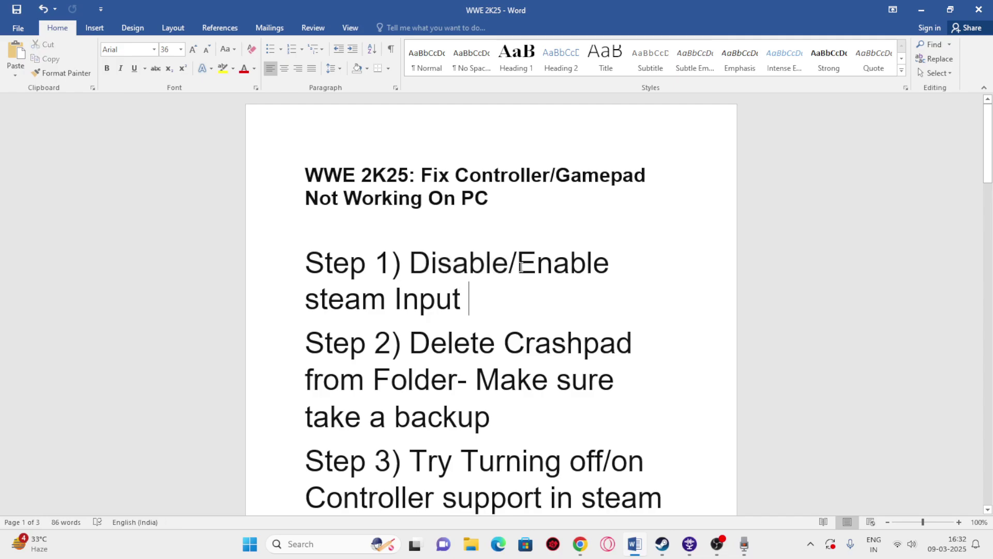
left_click_drag(526, 290, 518, 264)
left_click(514, 303)
Open WWE 2K25's controller properties in Steam and set the override to Enable Steam Input
left_click(663, 543)
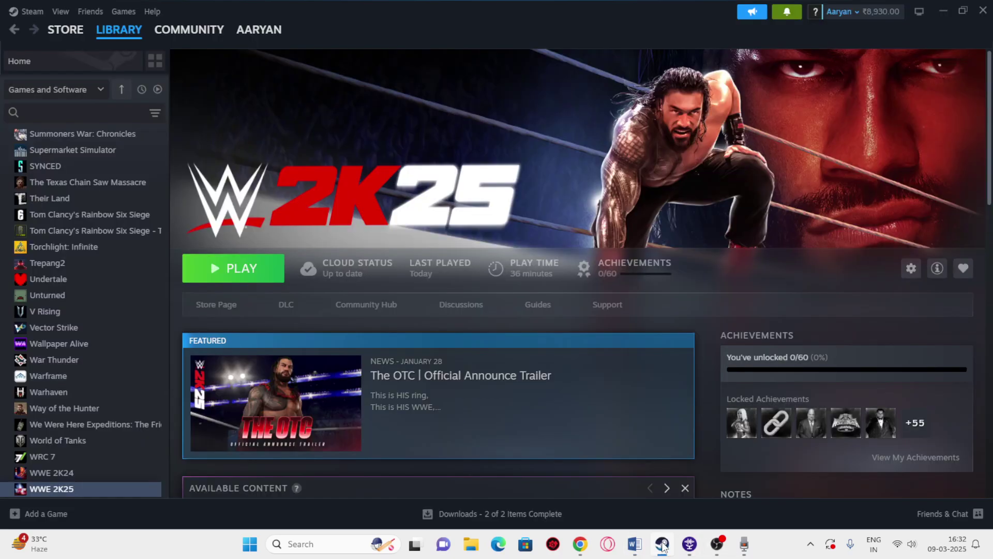
right_click(71, 488)
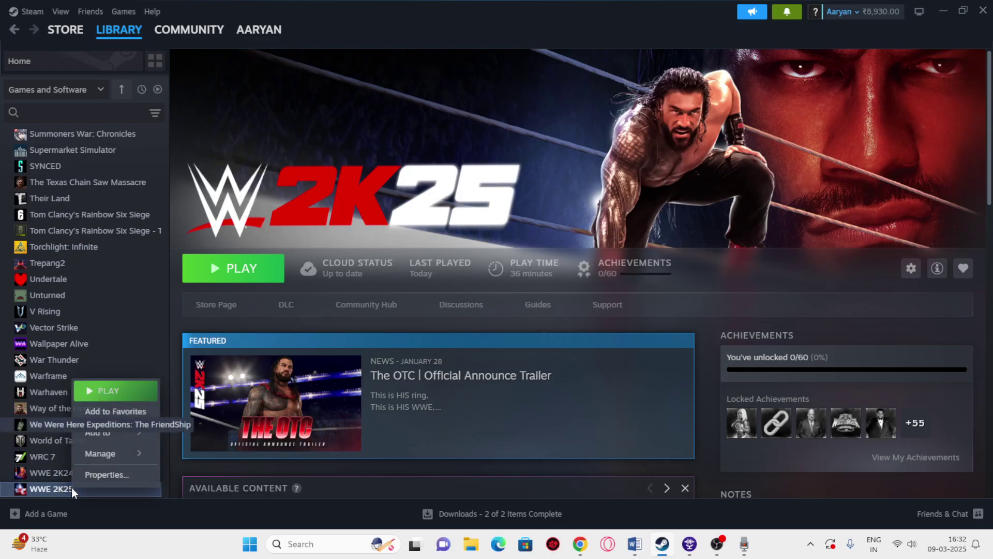
left_click(155, 471)
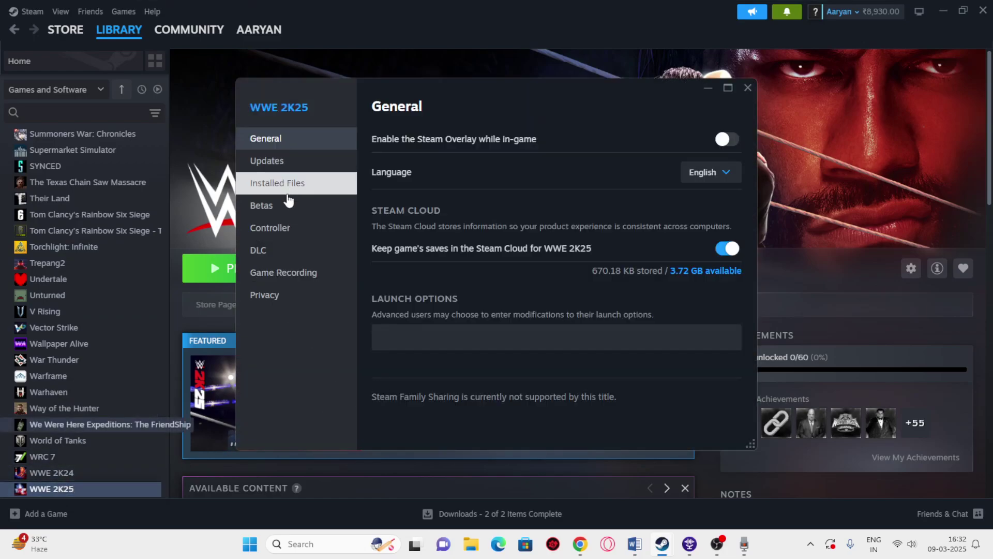
left_click(282, 231)
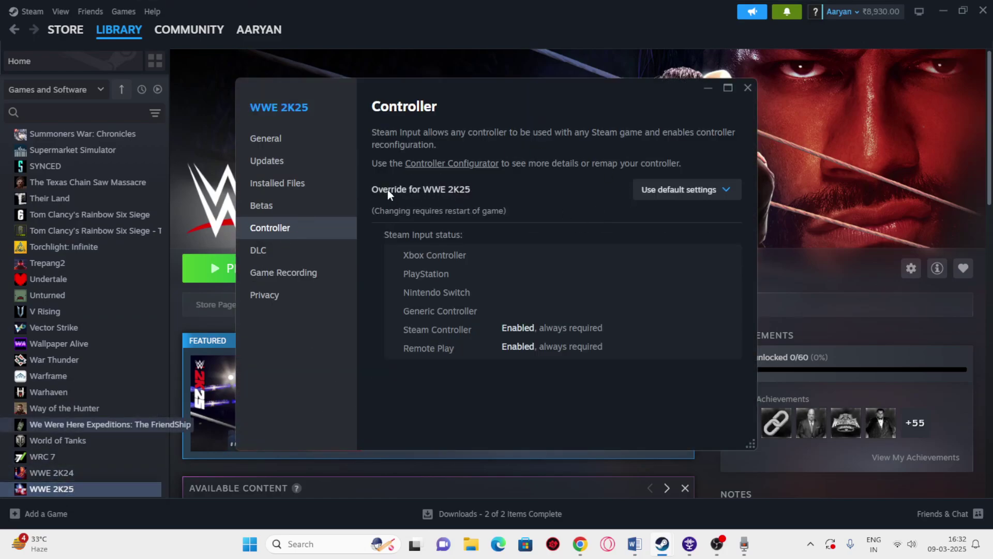
left_click(679, 195)
left_click(683, 266)
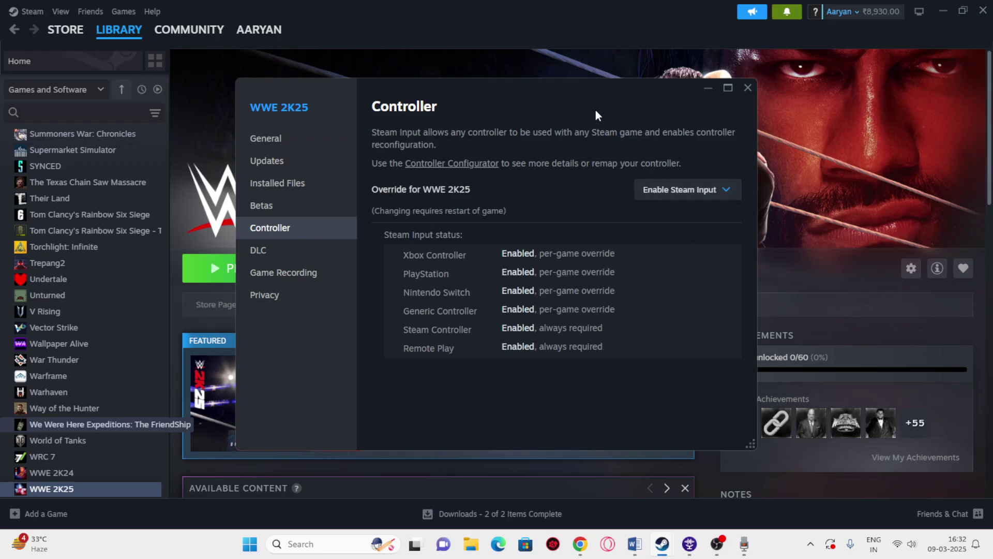
Toggle the override between options, finish on Disable Steam Input, and close Properties
left_click_drag(595, 110, 661, 110)
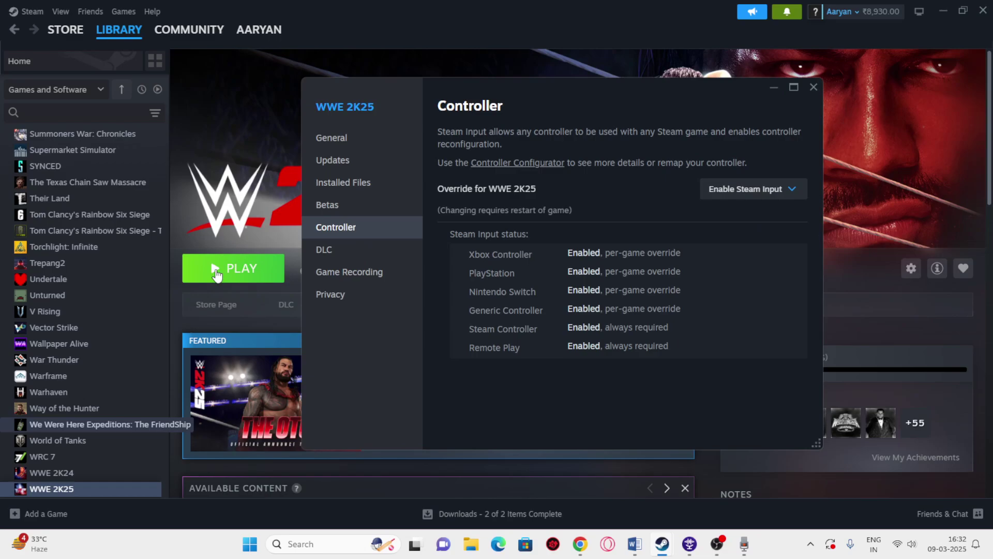
left_click(728, 194)
left_click(730, 221)
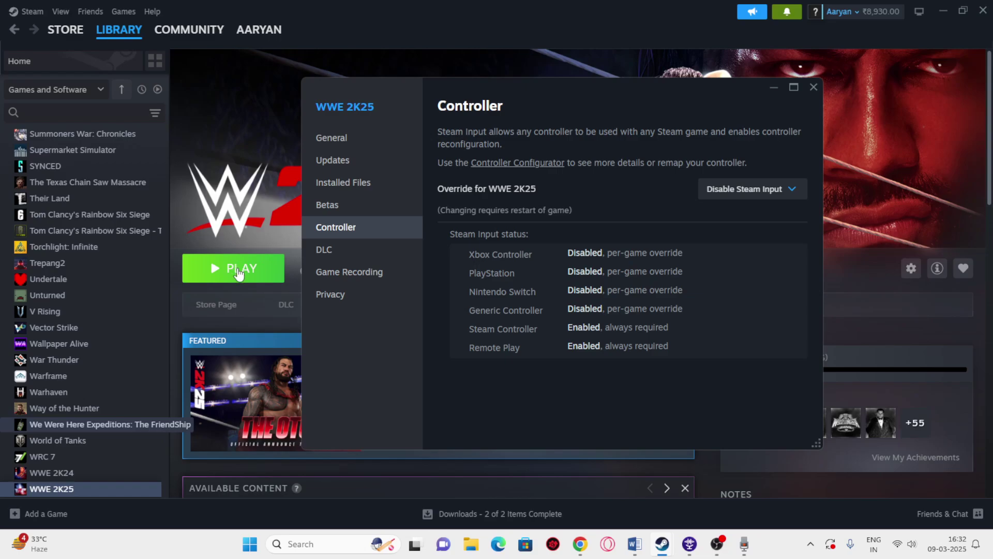
left_click(748, 189)
left_click(738, 266)
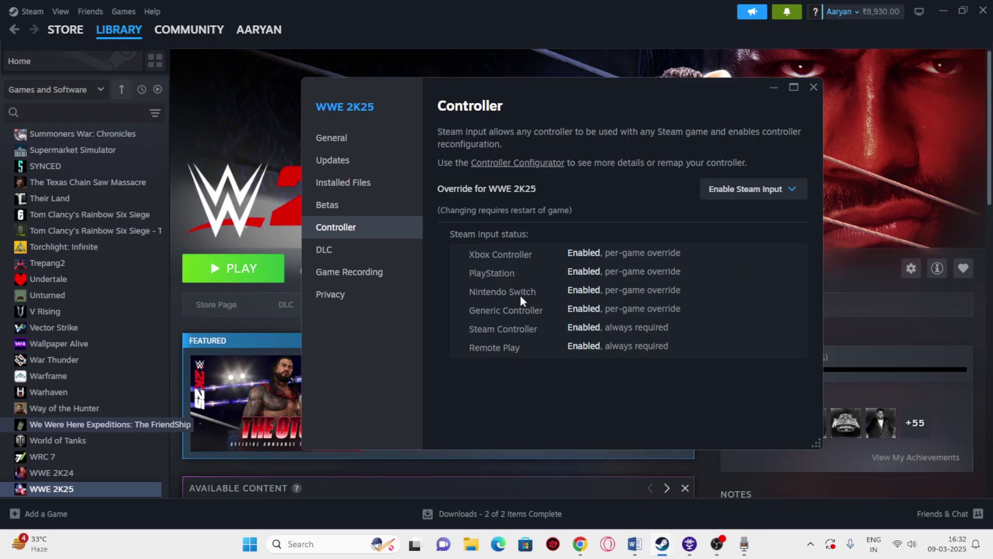
left_click(712, 191)
left_click(716, 220)
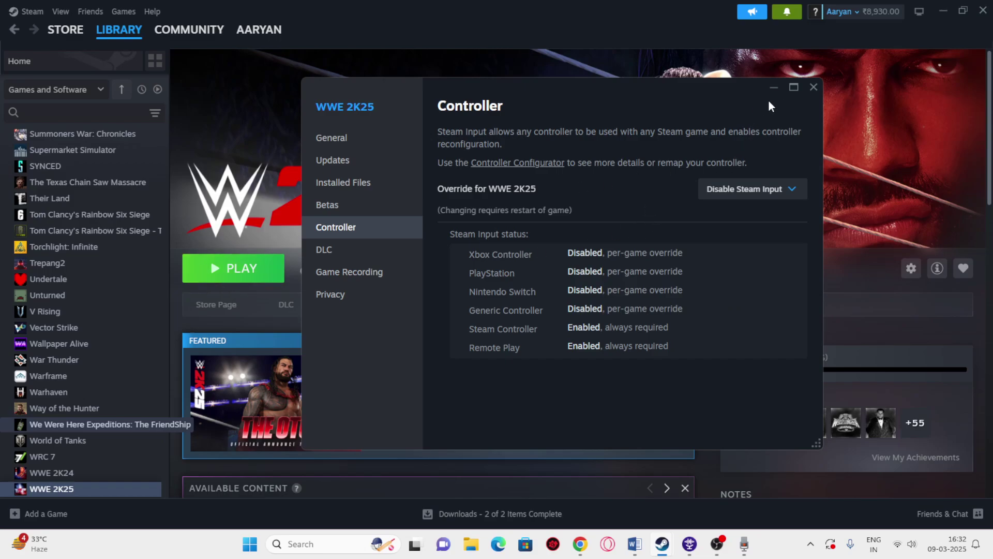
left_click(814, 88)
Review Step 2, 'Delete Crashpad from Folder', in the guide and bring up File Explorer
left_click(633, 542)
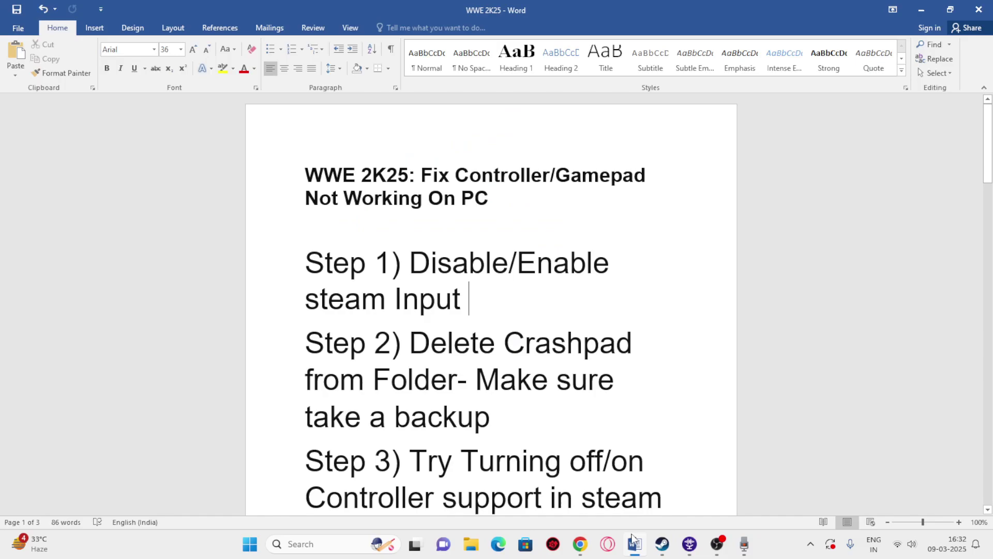
scroll(462, 258, "down", 2)
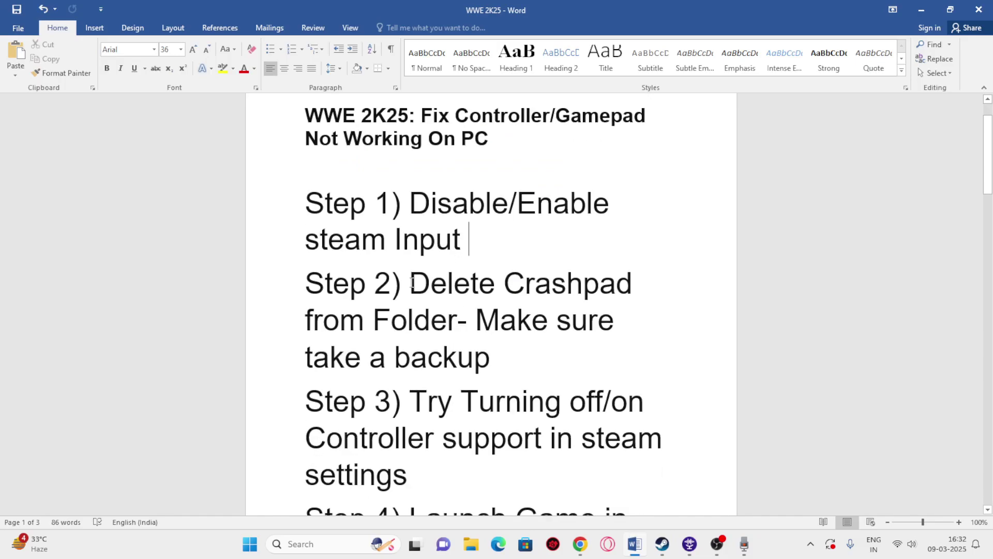
left_click_drag(411, 282, 512, 357)
left_click(531, 353)
left_click(471, 543)
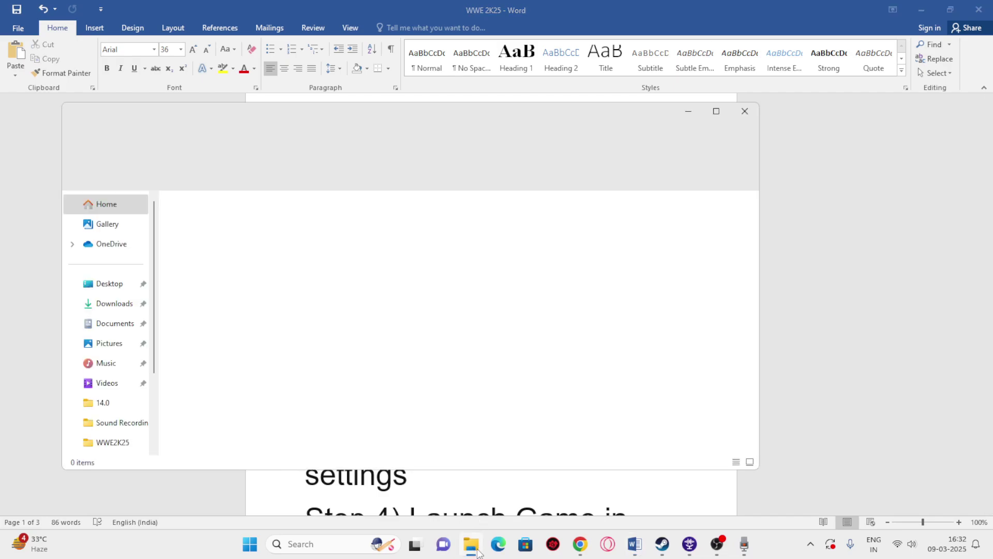
Maximise File Explorer and check the WWE2K25 folder in Documents
left_click(114, 323)
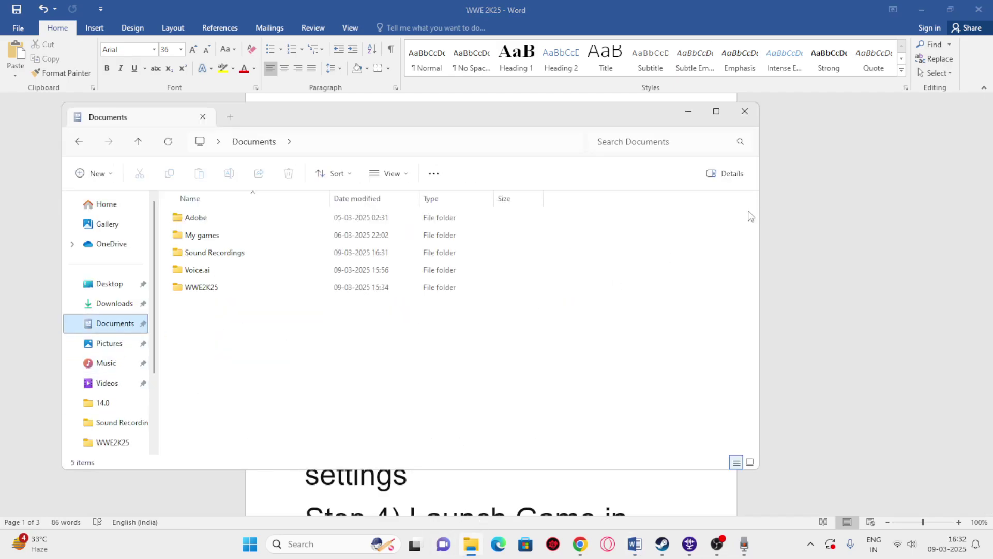
left_click(716, 111)
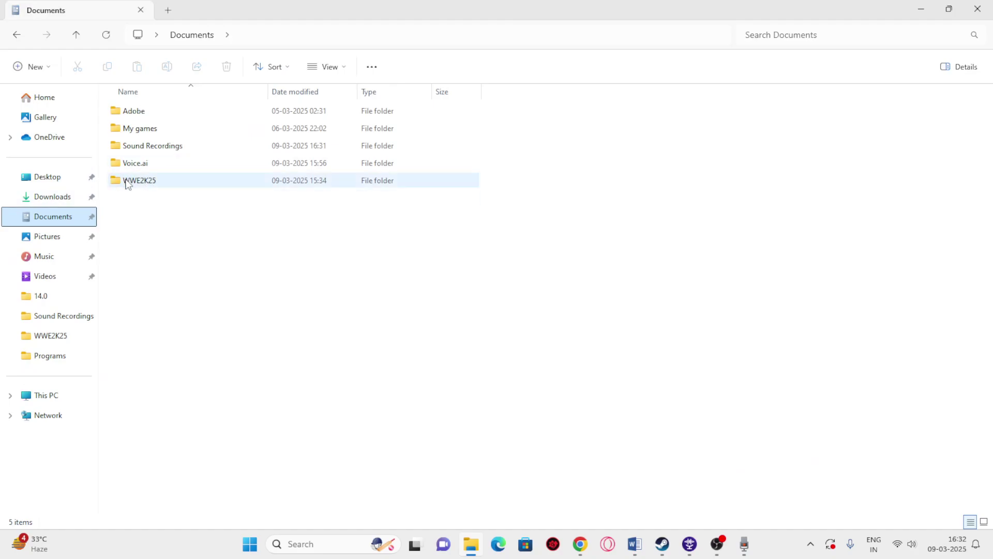
double_click(150, 182)
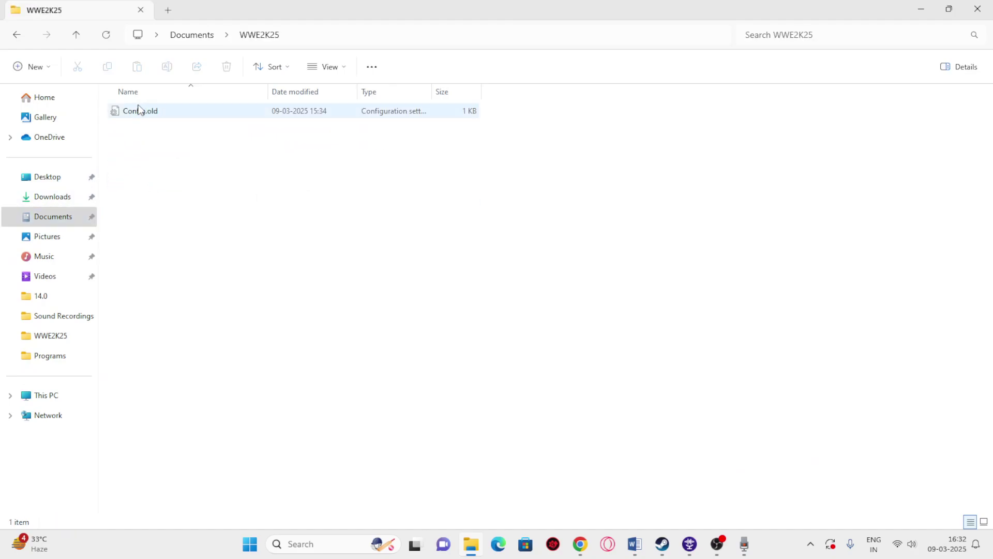
left_click(17, 36)
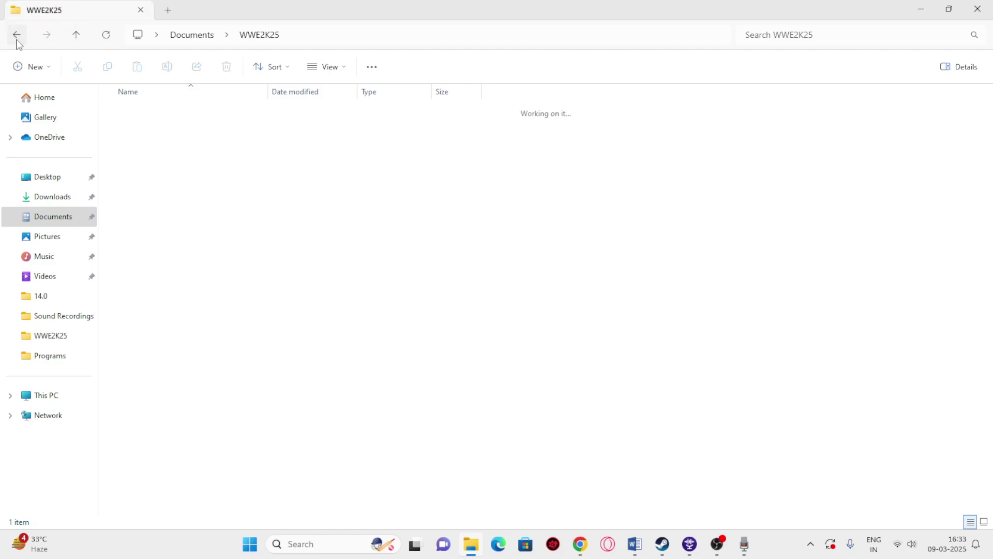
Navigate to F:\SteamLibrary\steamapps\common\WWE 2K25 and select the crashpad folder
left_click(52, 398)
double_click(337, 122)
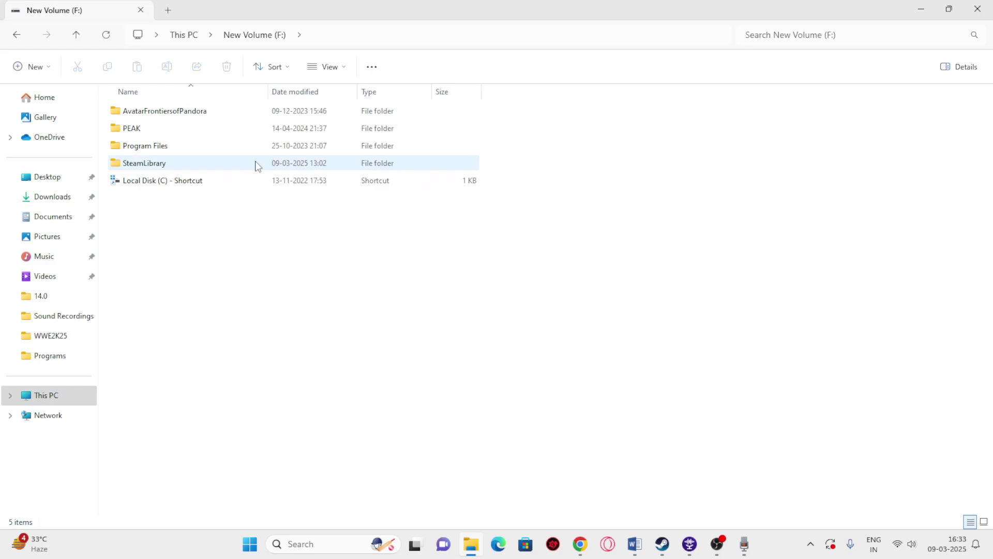
double_click(143, 162)
double_click(153, 115)
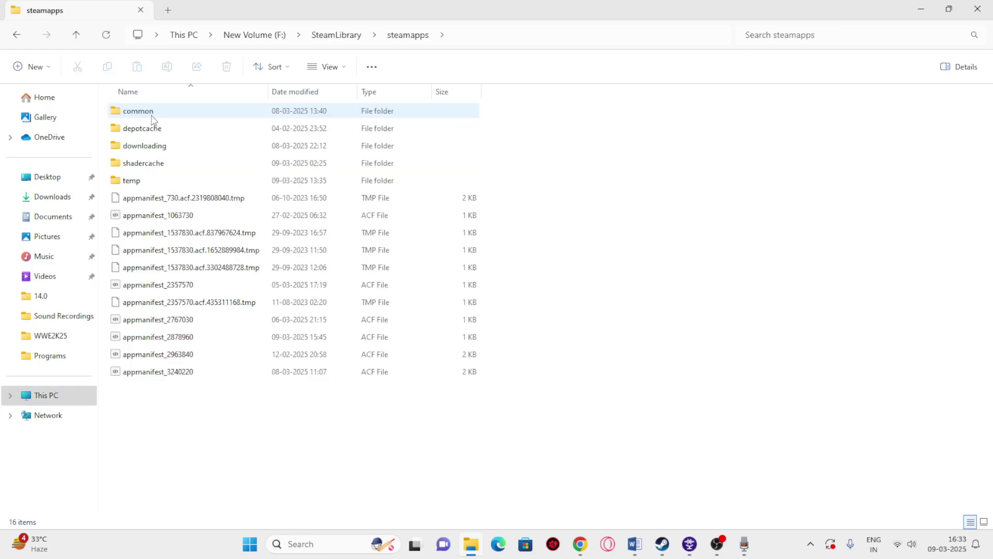
double_click(152, 114)
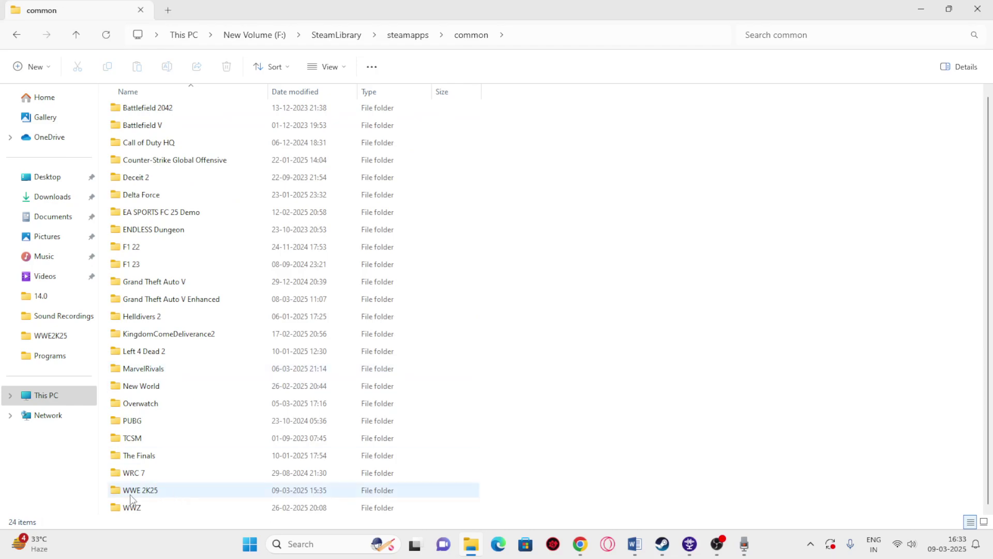
double_click(155, 495)
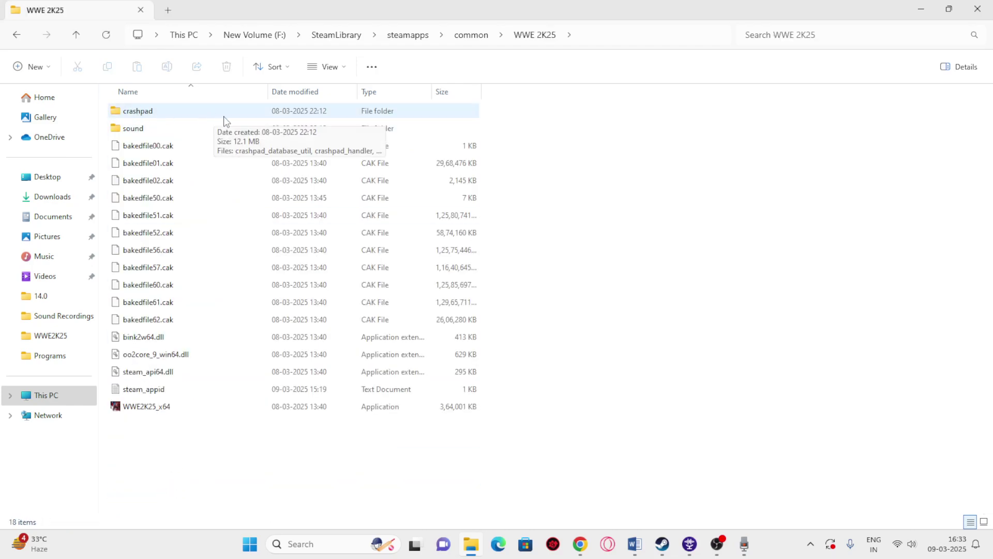
left_click(142, 111)
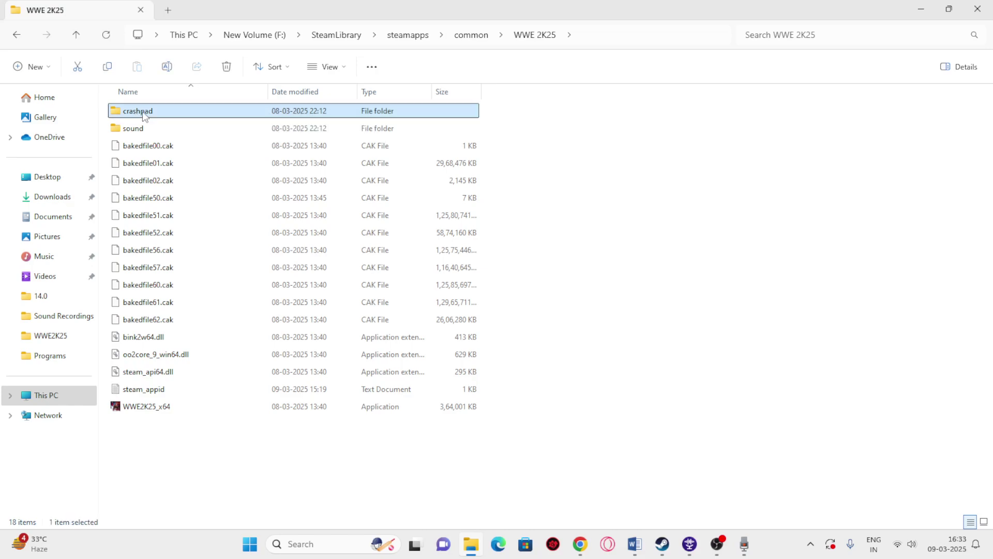
Minimise File Explorer, Word and Steam to the desktop, then restore the WWE 2K25 folder window
right_click(142, 110)
left_click(714, 95)
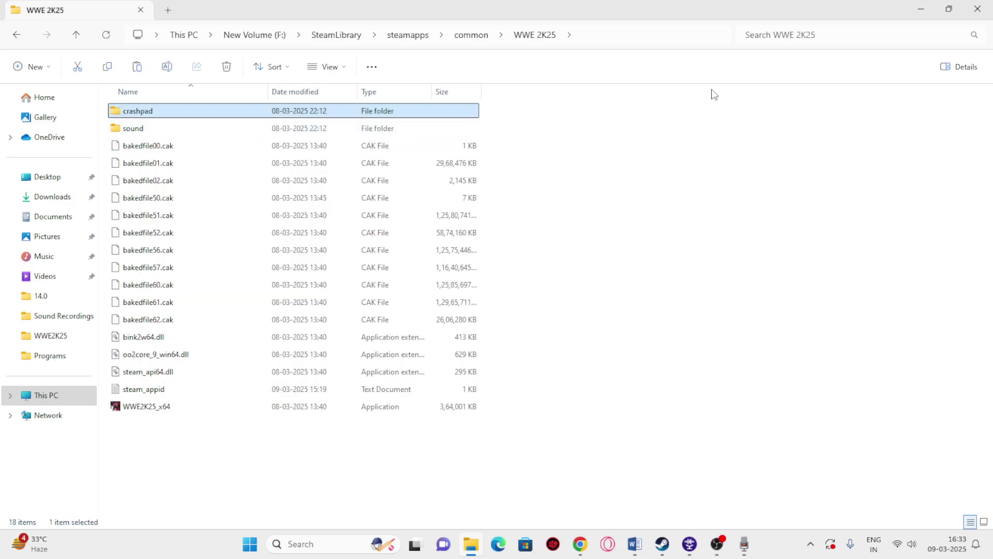
left_click(921, 13)
left_click(917, 11)
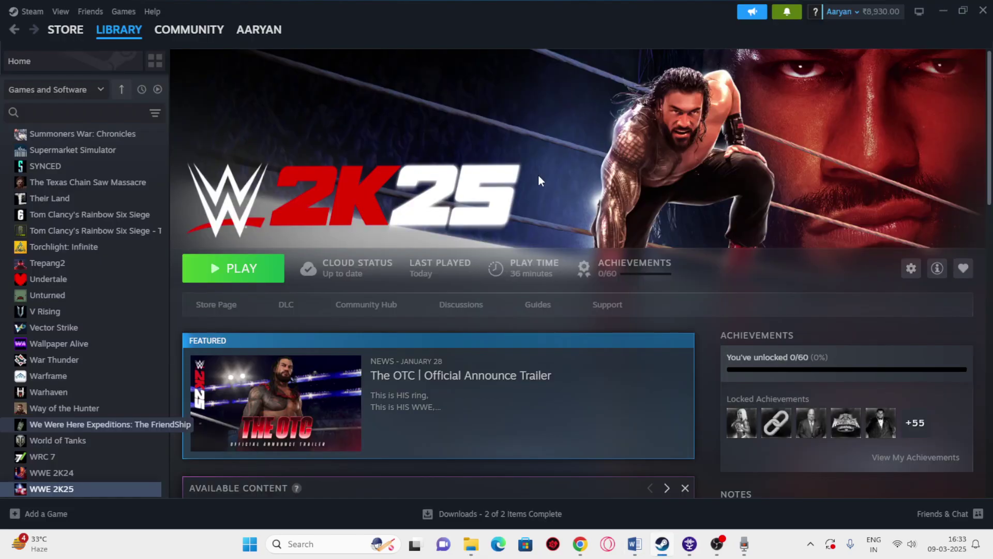
left_click(942, 12)
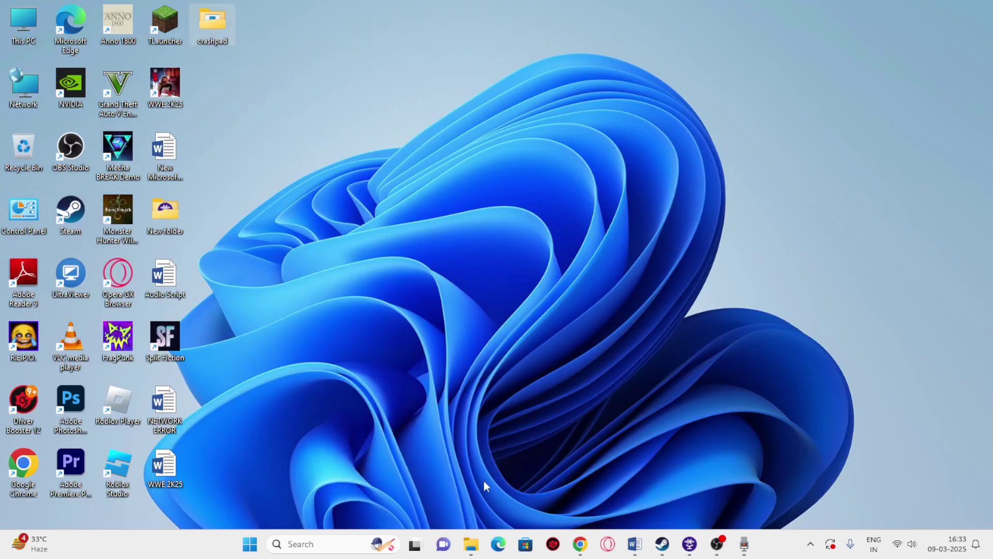
left_click(471, 544)
Delete the crashpad folder, close File Explorer, and return to Steam
right_click(208, 110)
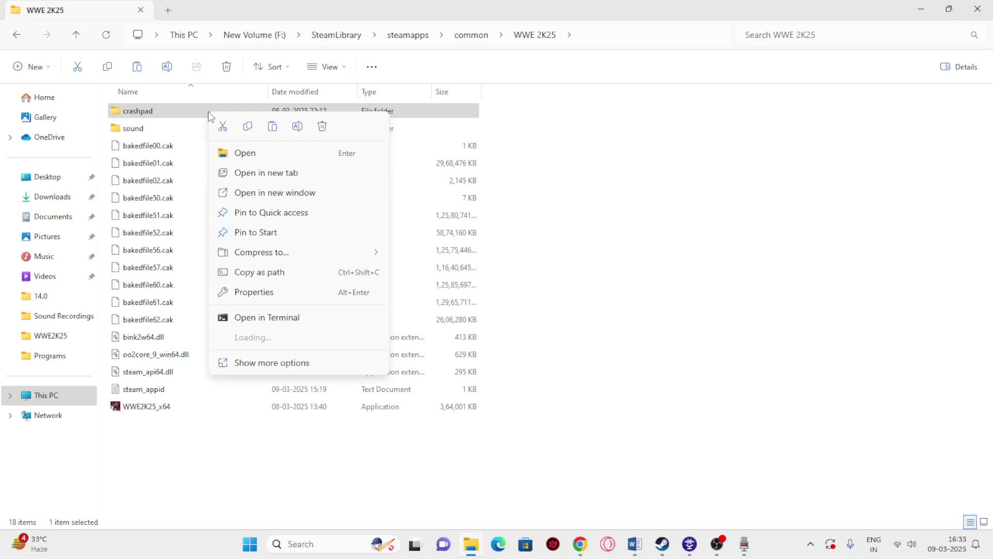
left_click(322, 126)
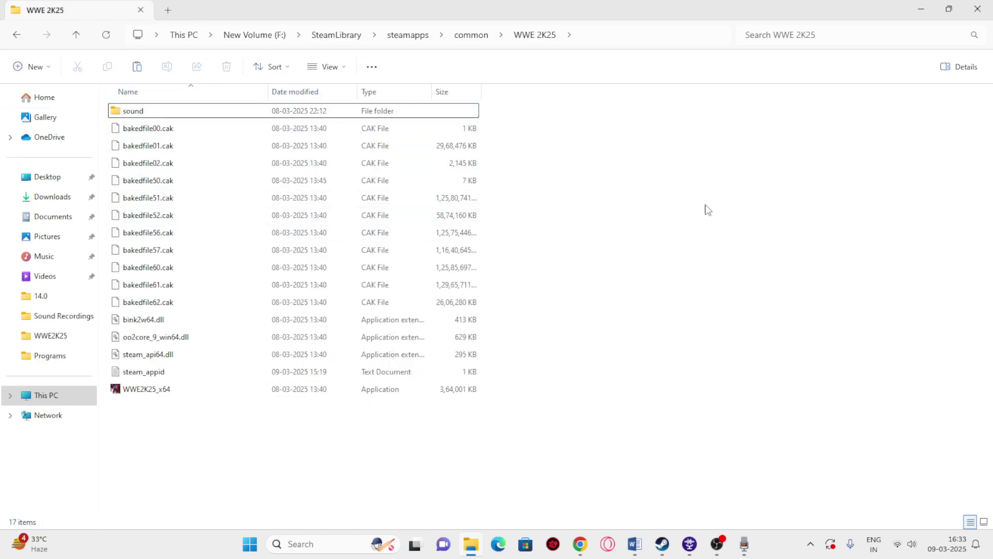
left_click(978, 10)
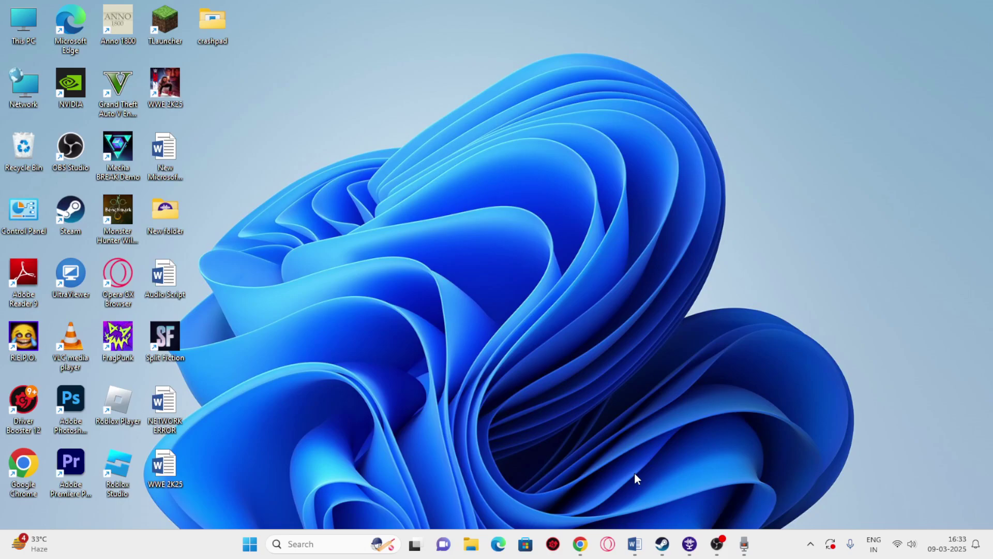
left_click(661, 545)
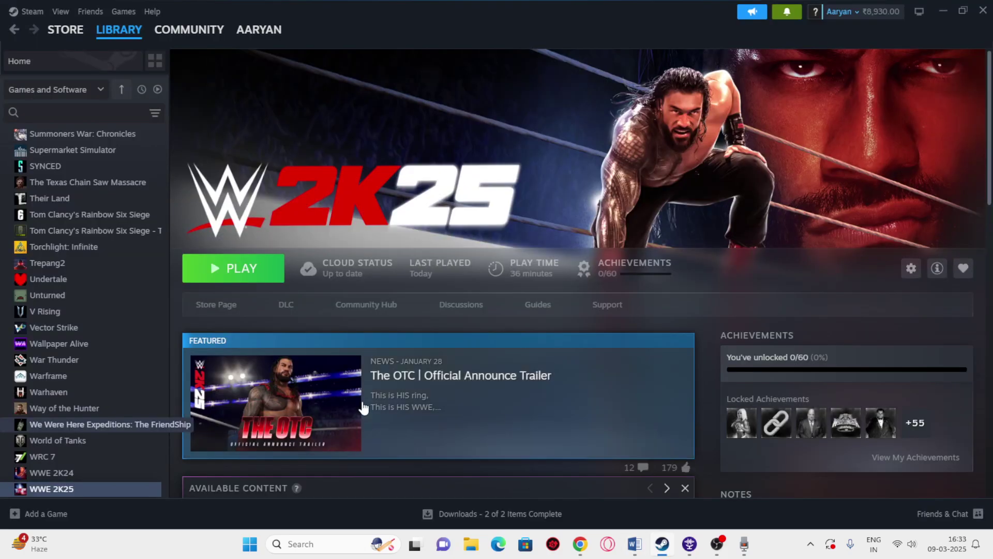
left_click(633, 547)
scroll(501, 228, "down", 6)
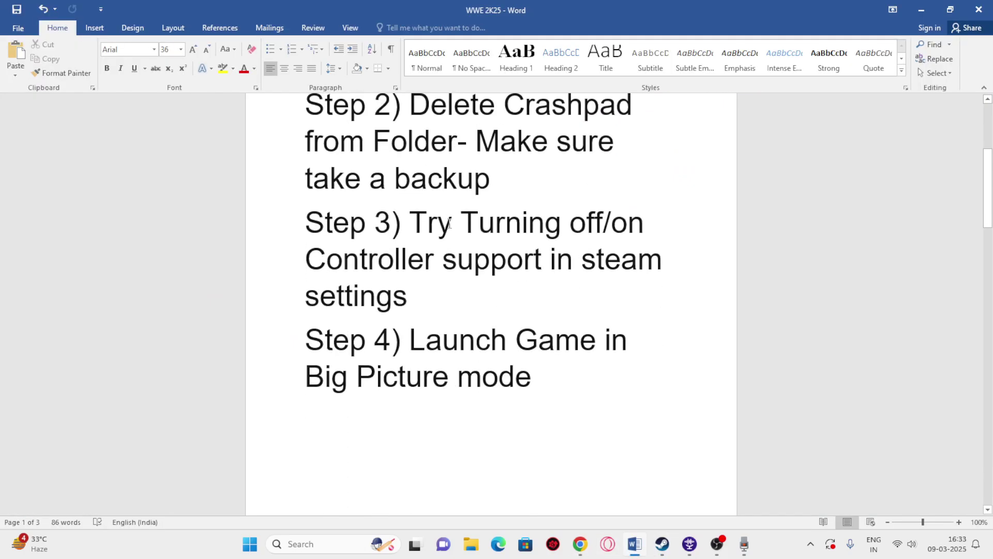
left_click_drag(416, 223, 522, 276)
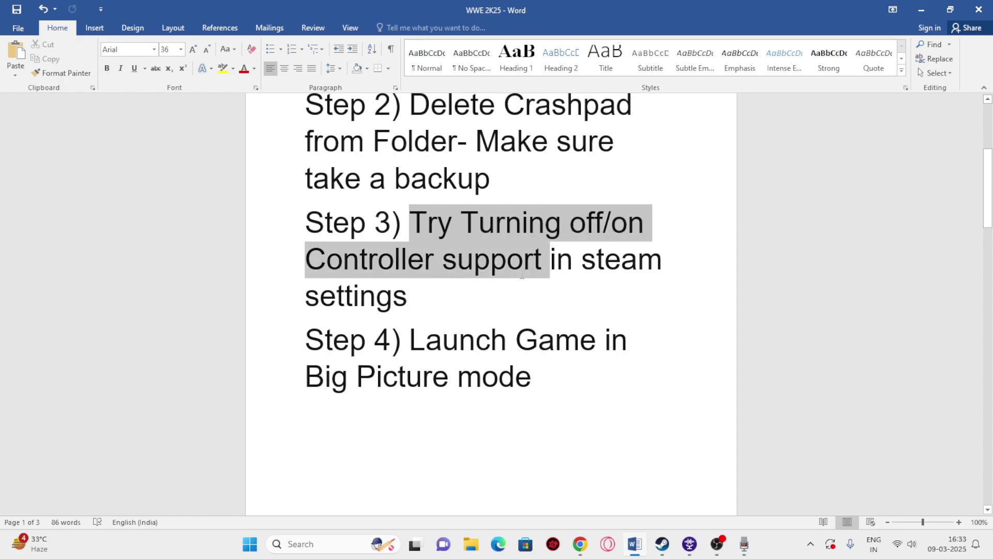
left_click(467, 294)
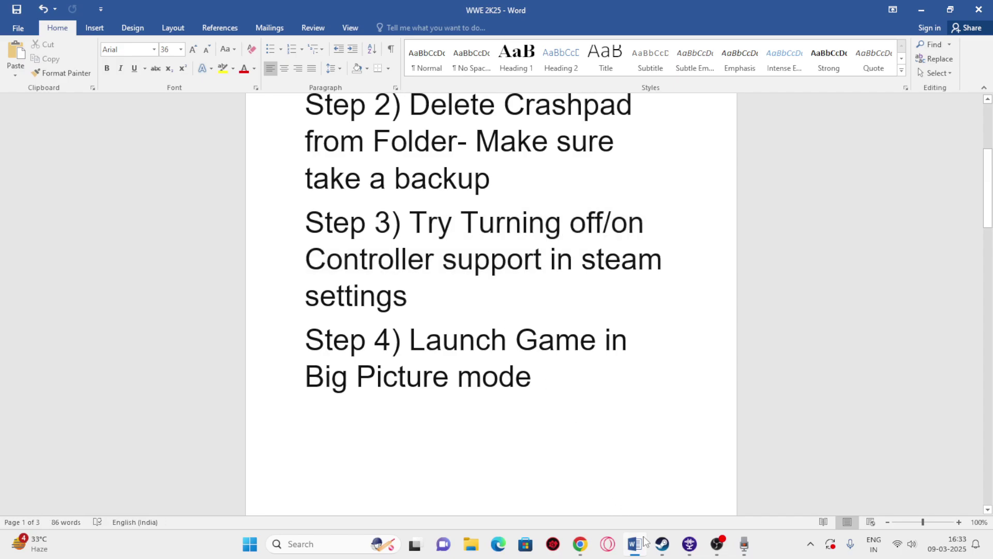
left_click(660, 552)
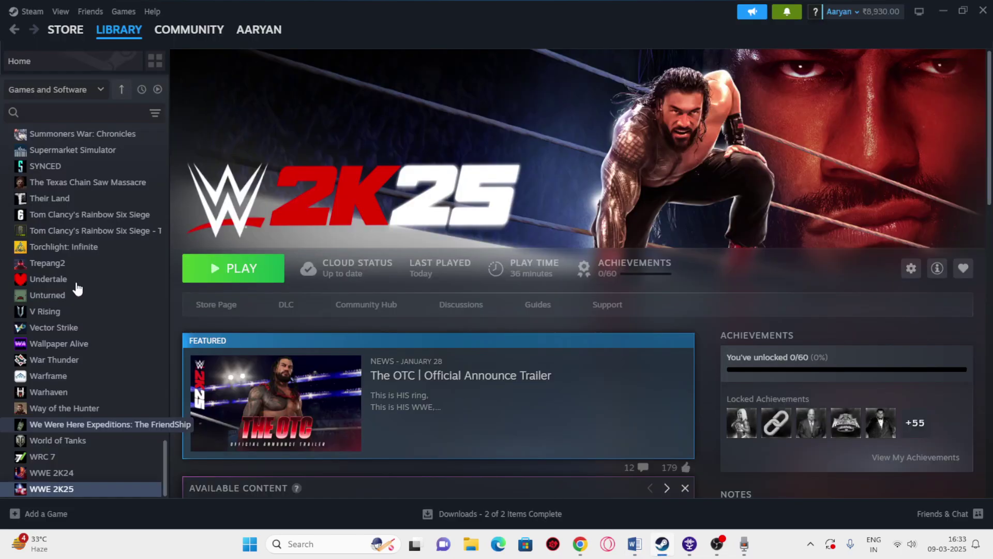
left_click(23, 11)
left_click(61, 136)
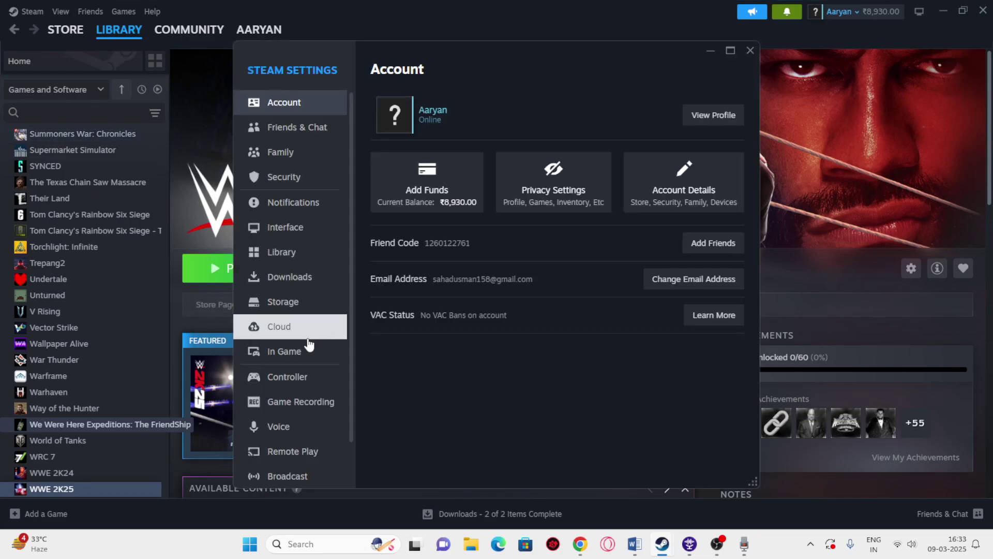
left_click(300, 379)
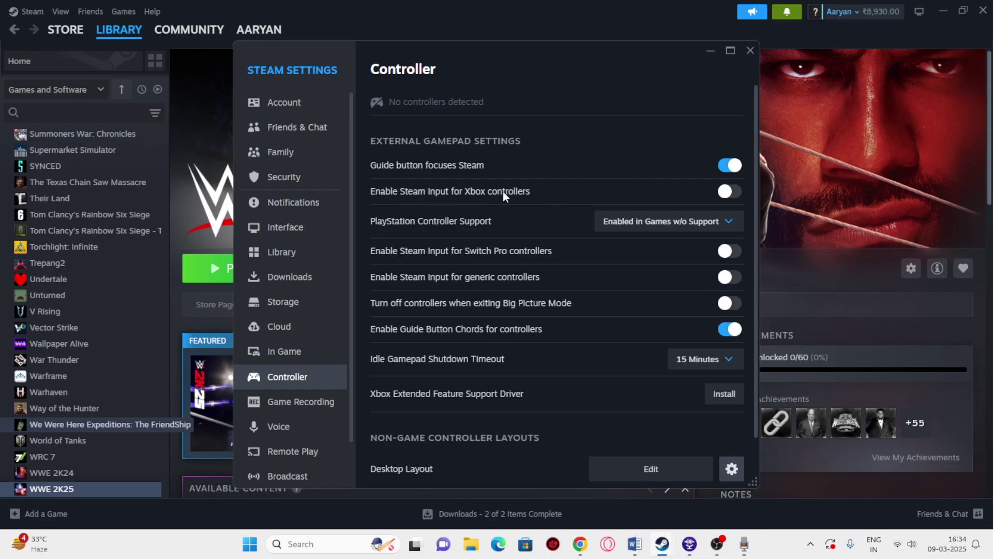
left_click(724, 193)
left_click(731, 192)
left_click(721, 221)
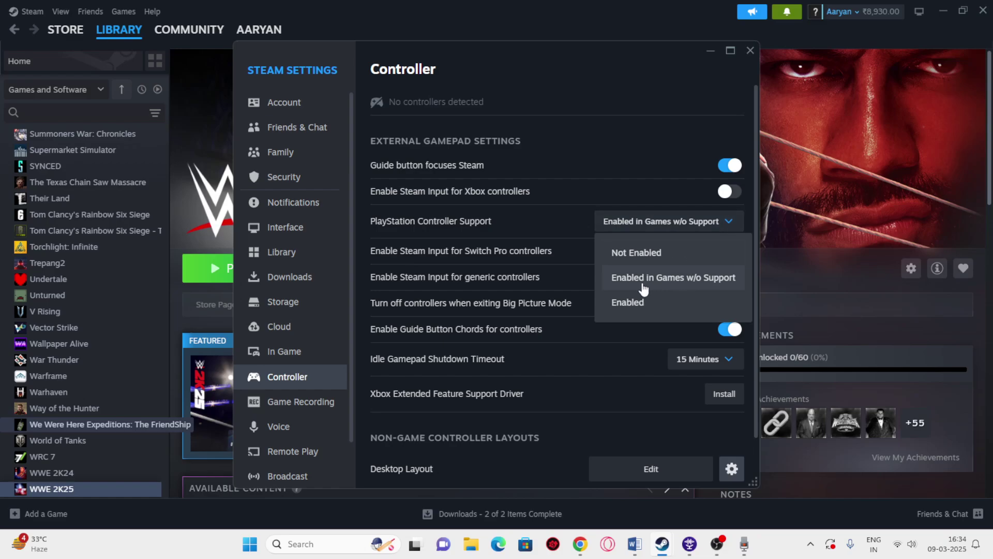
left_click(685, 276)
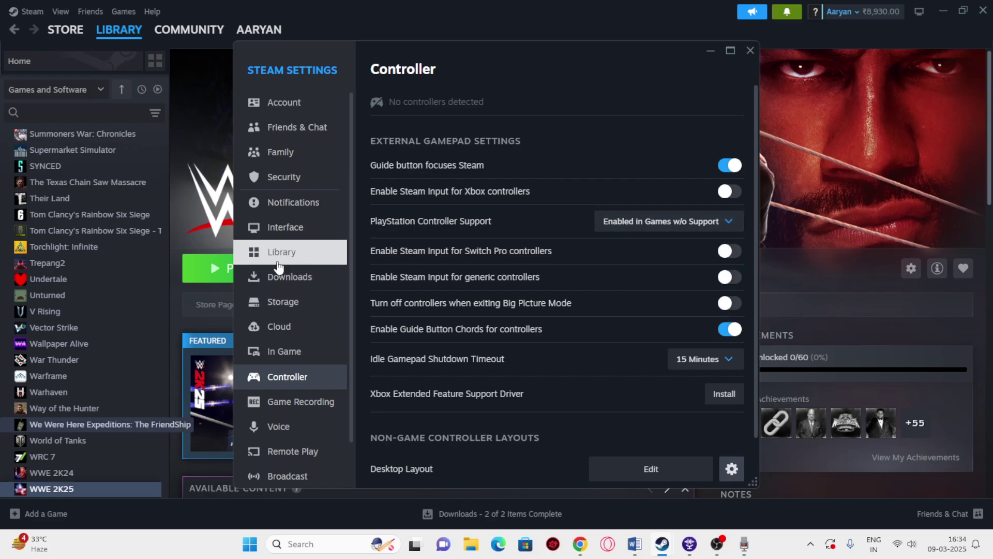
left_click(628, 228)
left_click(634, 300)
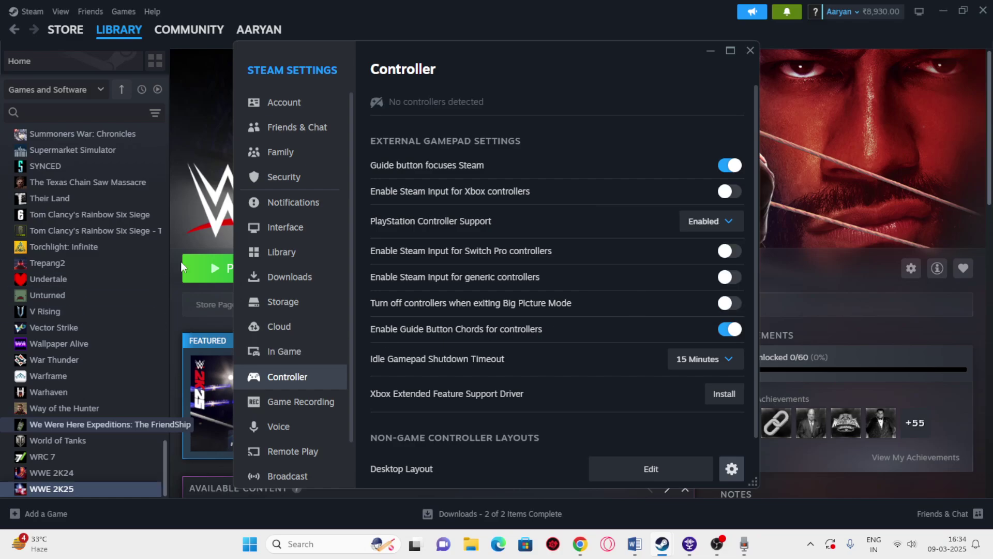
left_click(710, 227)
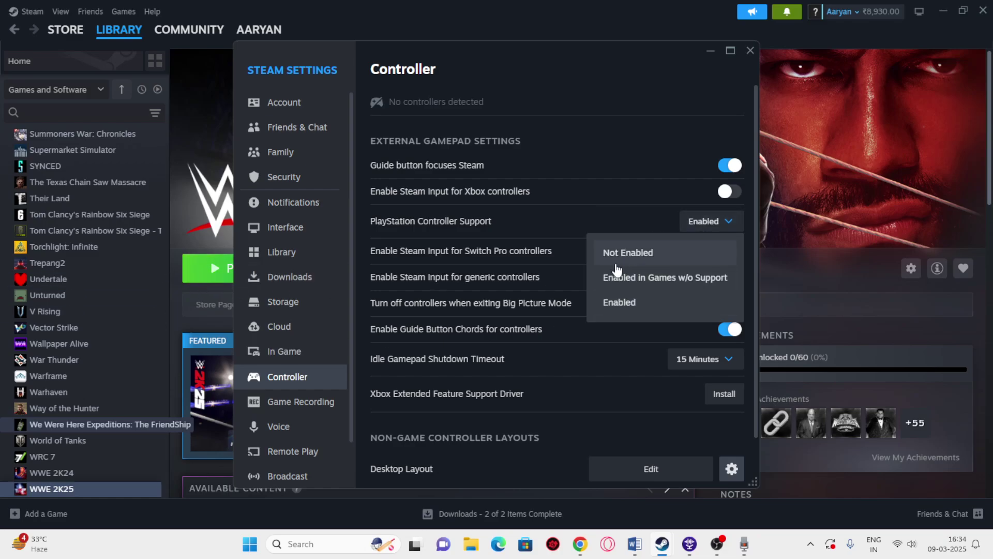
left_click(630, 252)
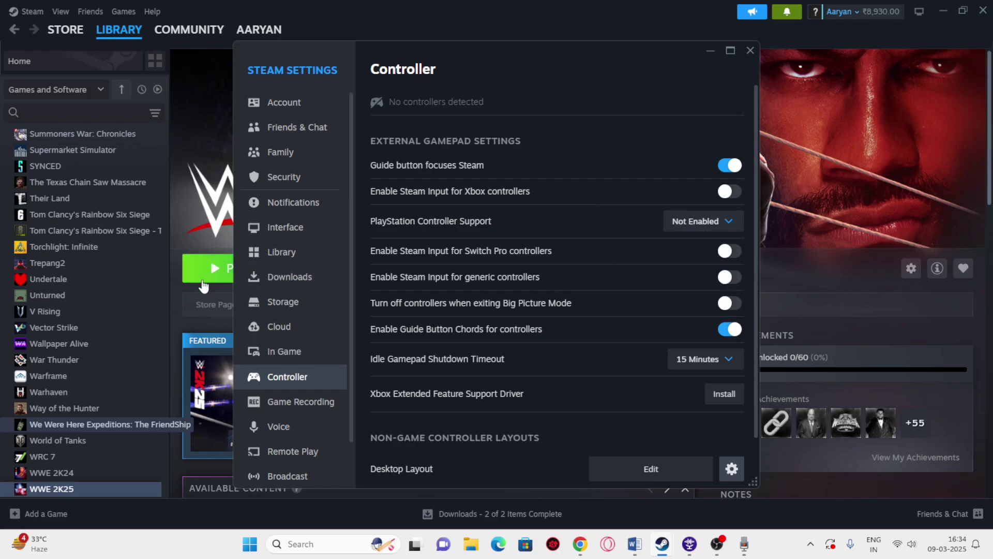
left_click(706, 222)
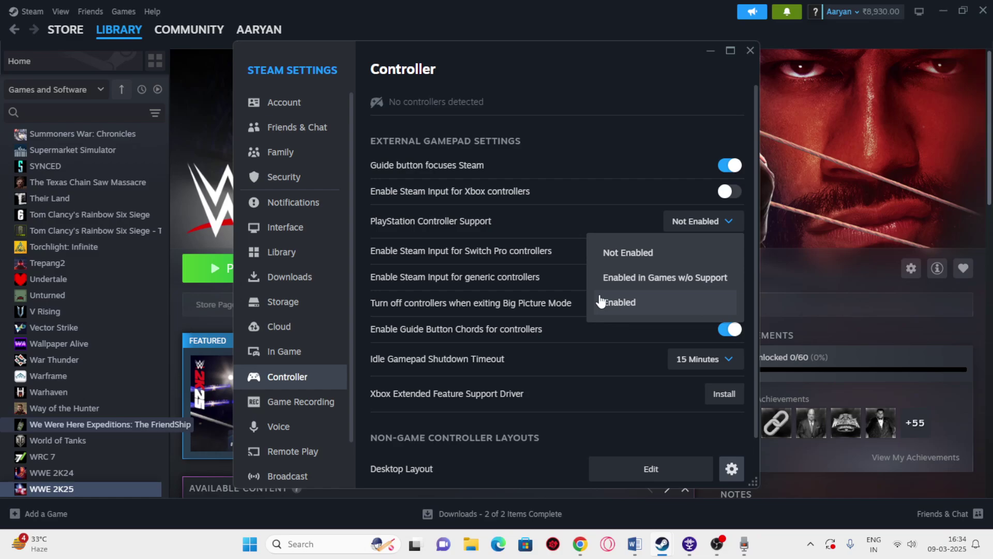
left_click(614, 305)
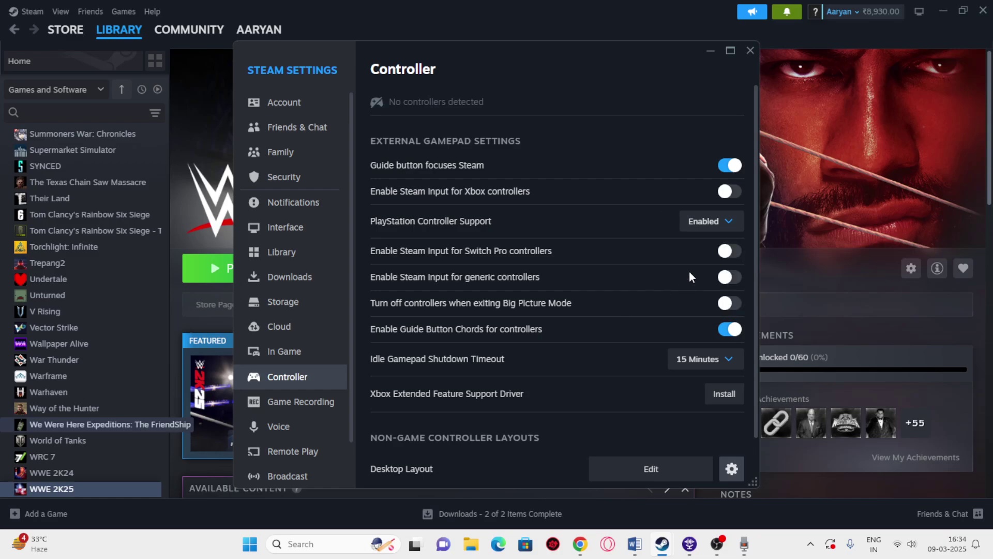
left_click(705, 221)
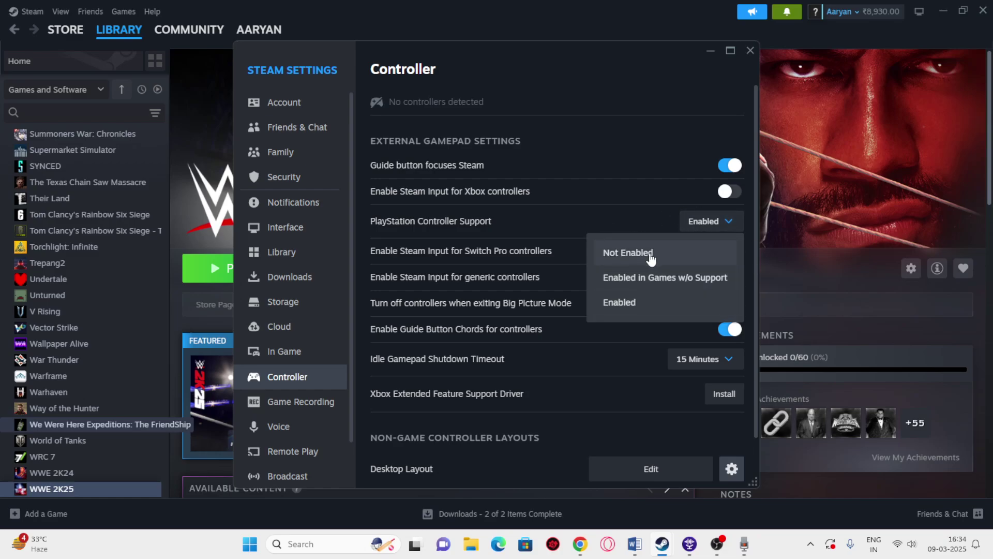
left_click(641, 290)
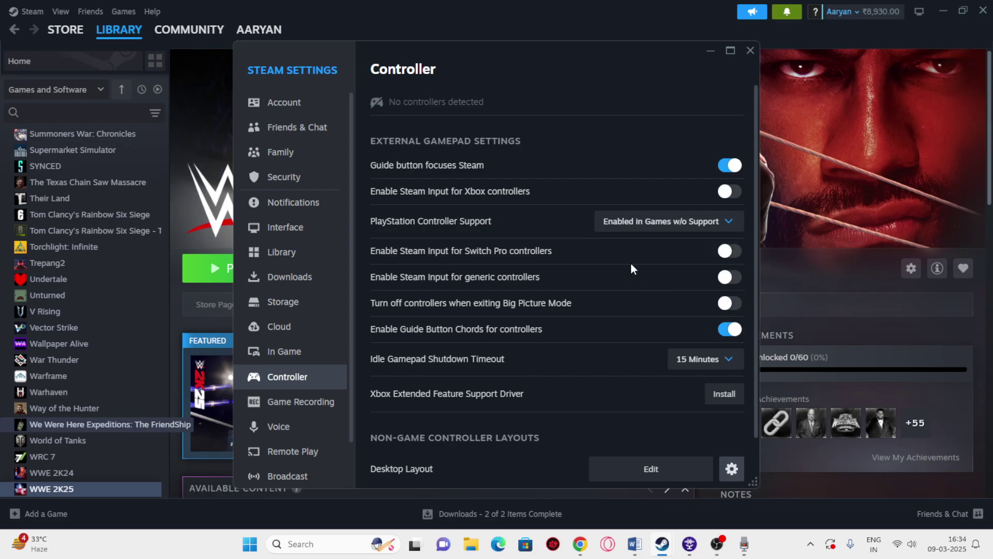
left_click(750, 51)
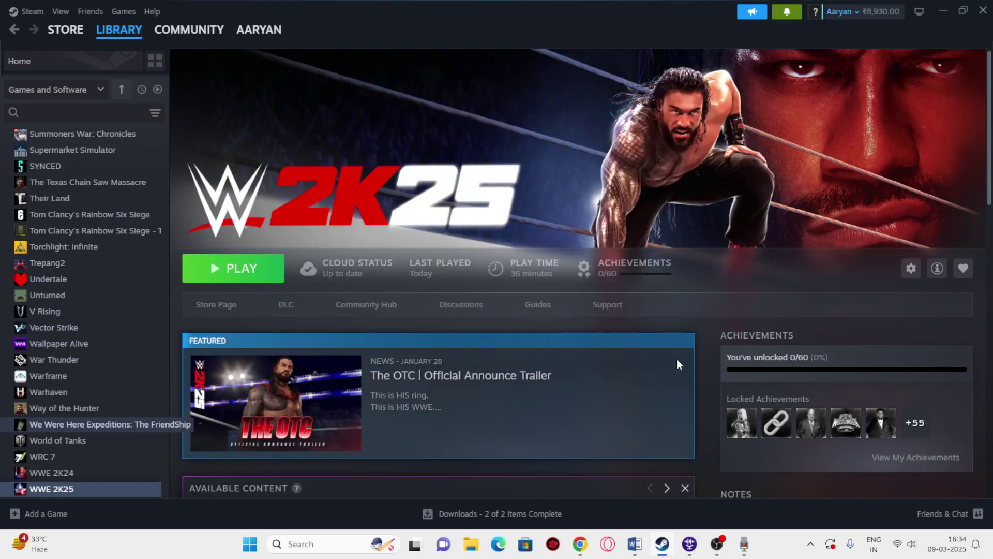
Review Step 4 about Big Picture mode in the Word guide
left_click(635, 544)
scroll(455, 233, "down", 2)
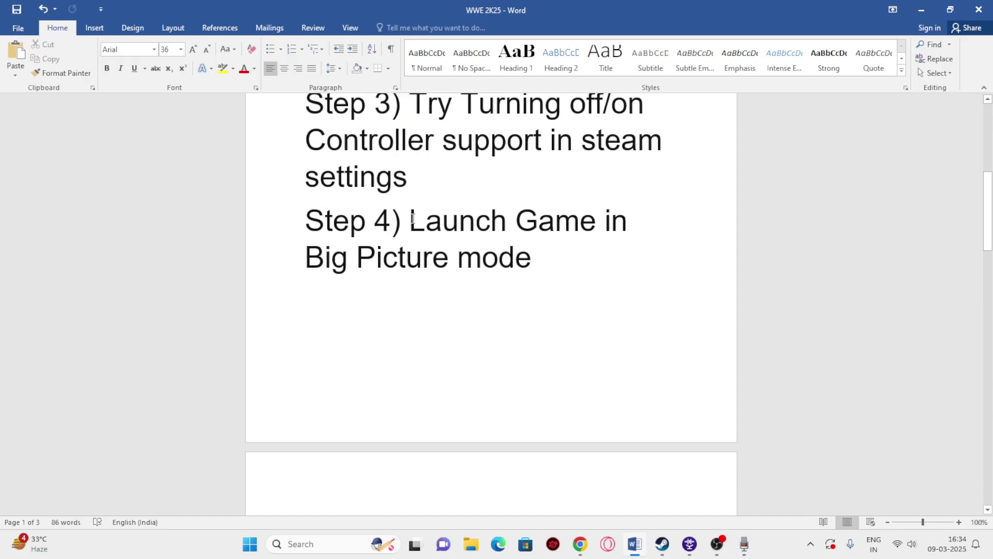
left_click_drag(412, 218, 587, 282)
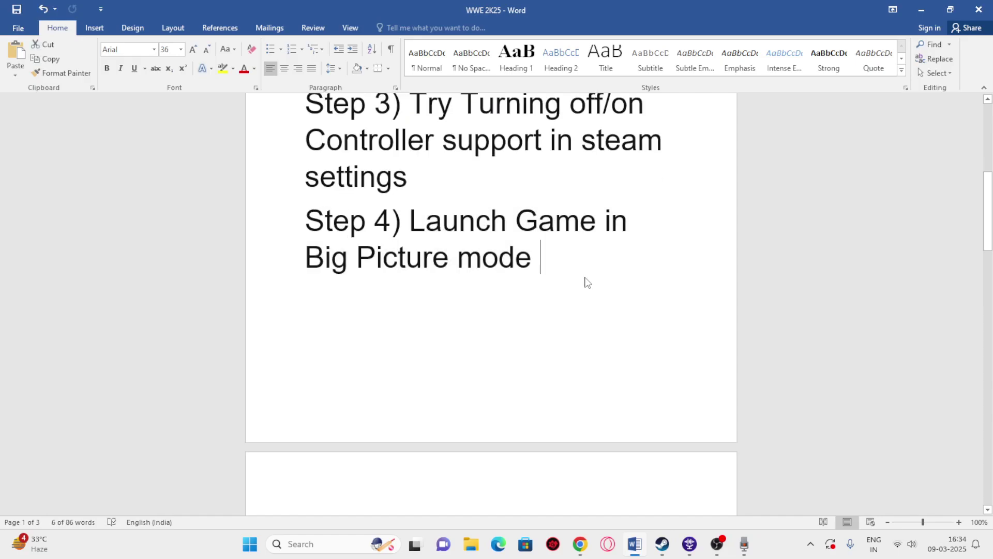
left_click(662, 544)
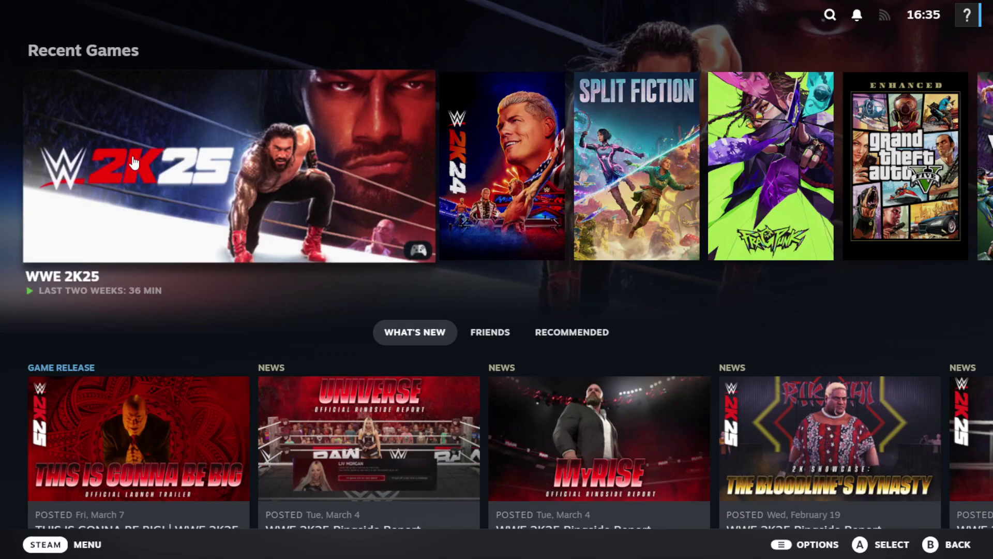
Open WWE 2K25 in Big Picture mode, then exit Big Picture through the power options
left_click(122, 145)
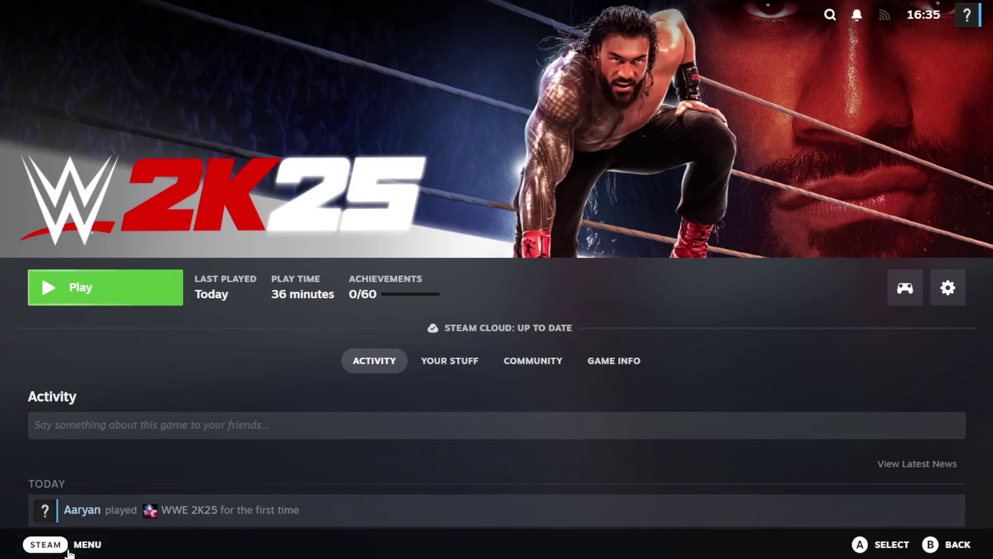
left_click(45, 543)
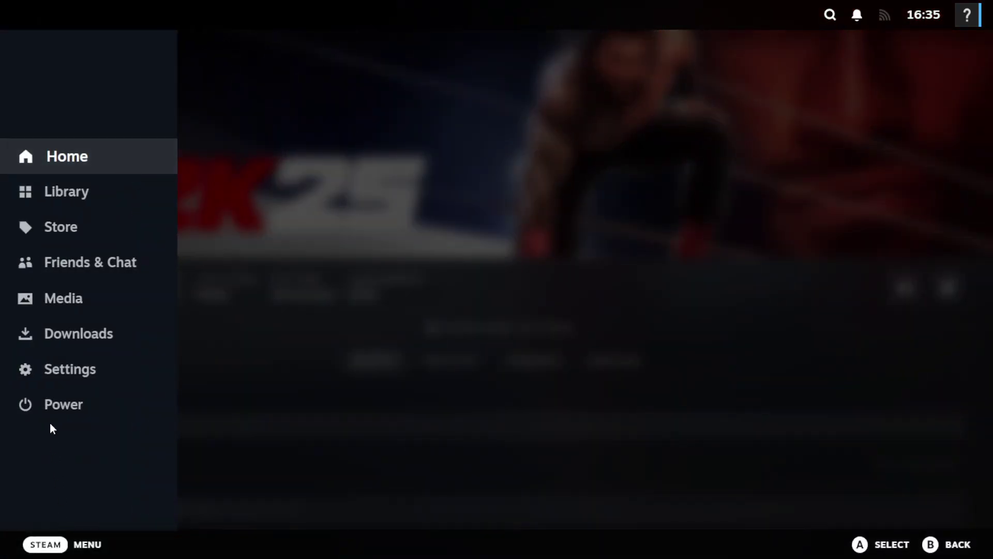
left_click(26, 403)
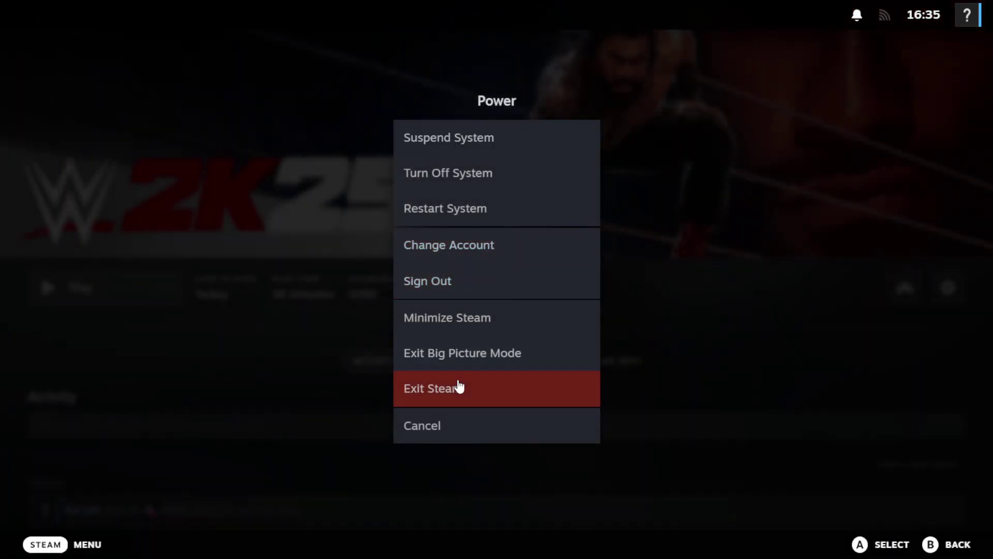
left_click(480, 355)
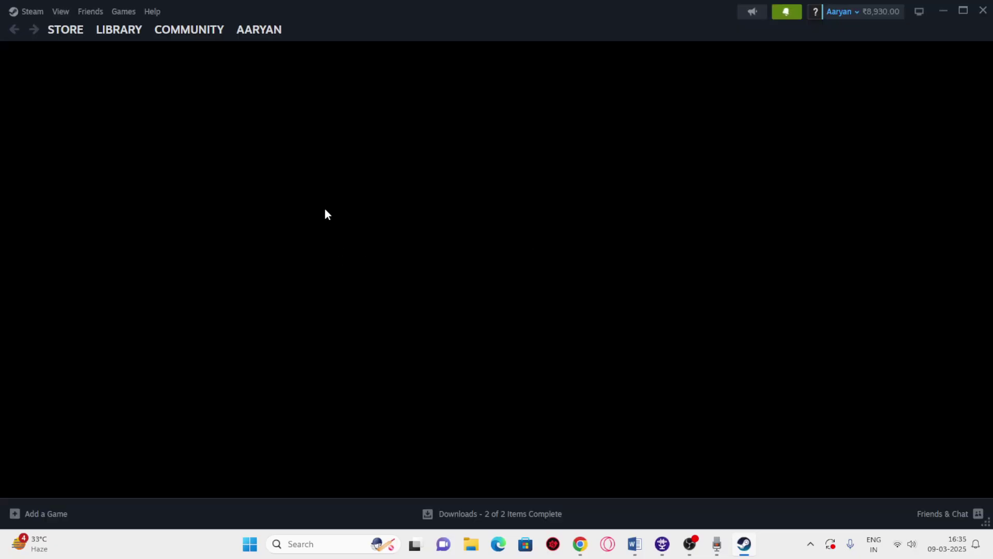
Review Step 5 on closing the game, then minimise the Word guide
left_click(635, 542)
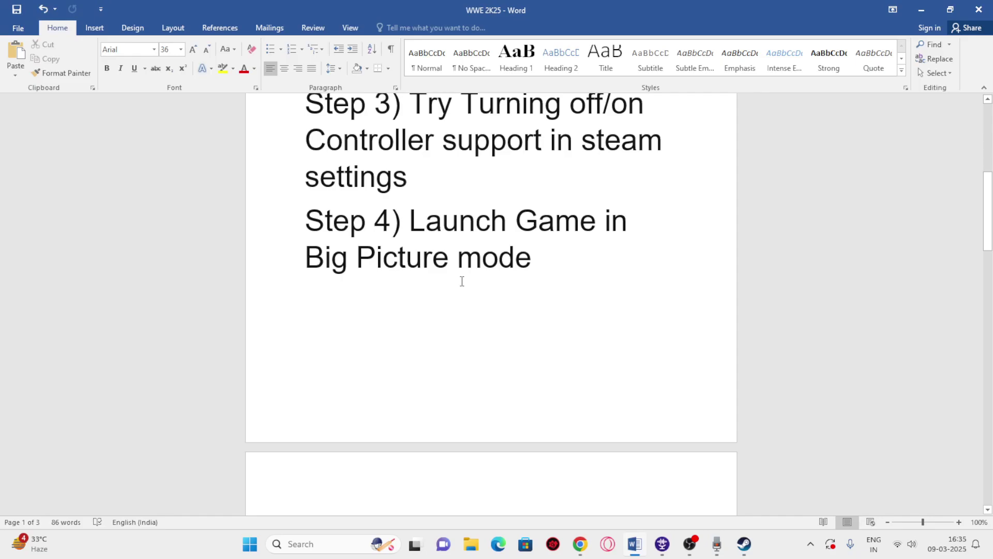
scroll(462, 281, "down", 5)
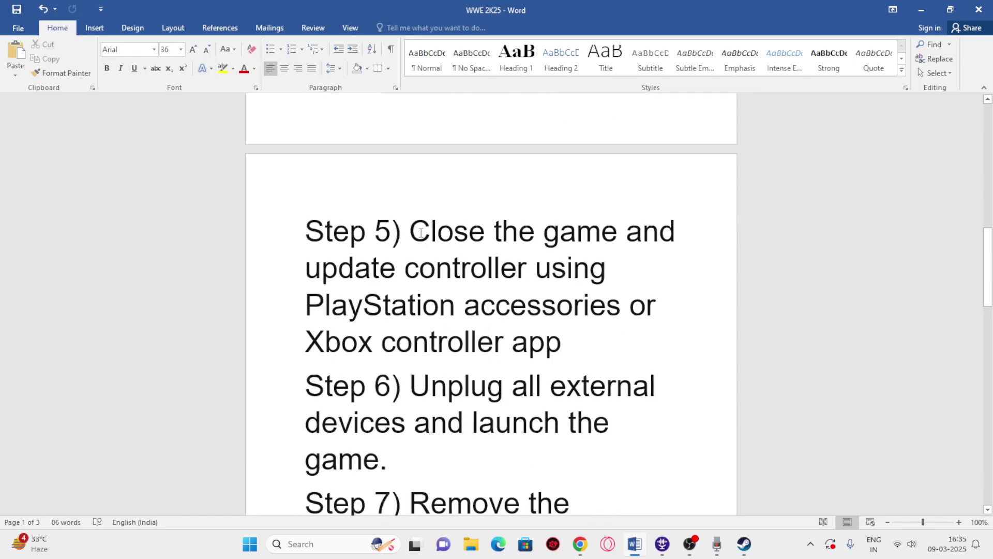
left_click_drag(413, 230, 616, 350)
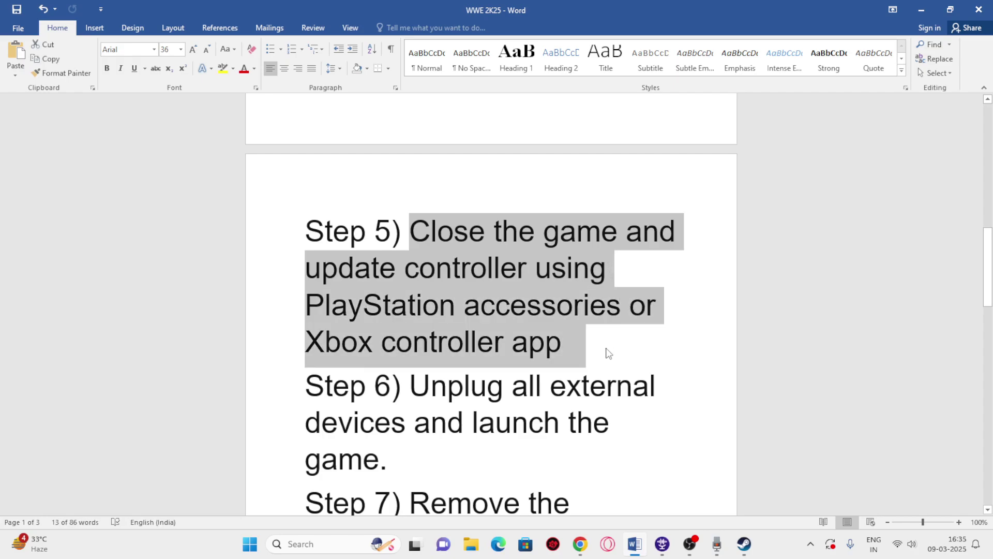
left_click(608, 353)
left_click(921, 9)
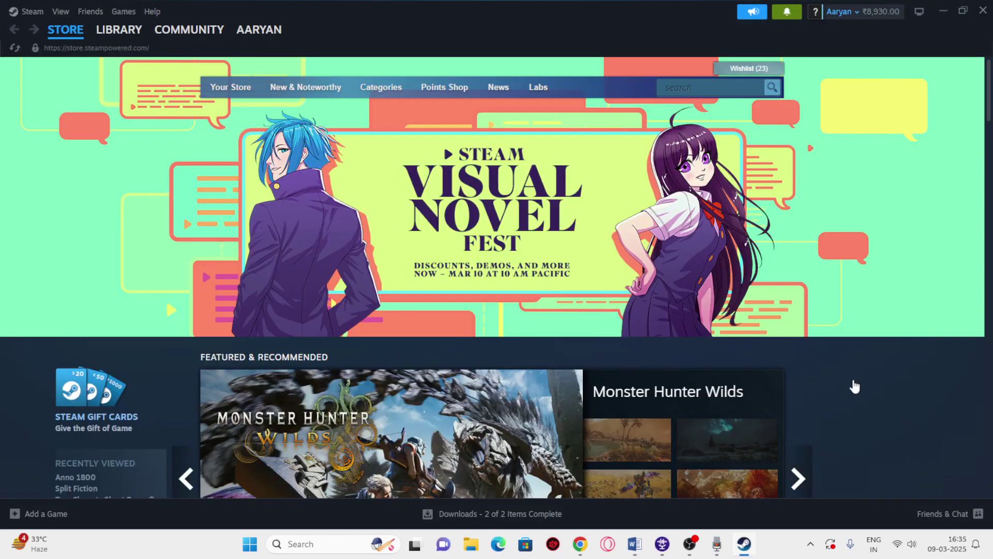
Open the WWE 2K25 page in the Steam library, then close Steam
left_click(123, 32)
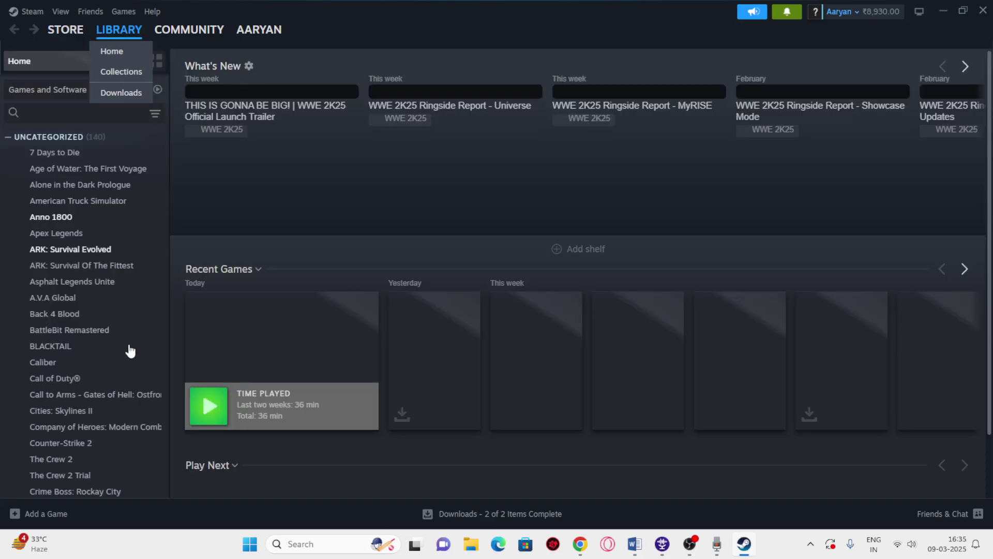
scroll(94, 417, "down", 10)
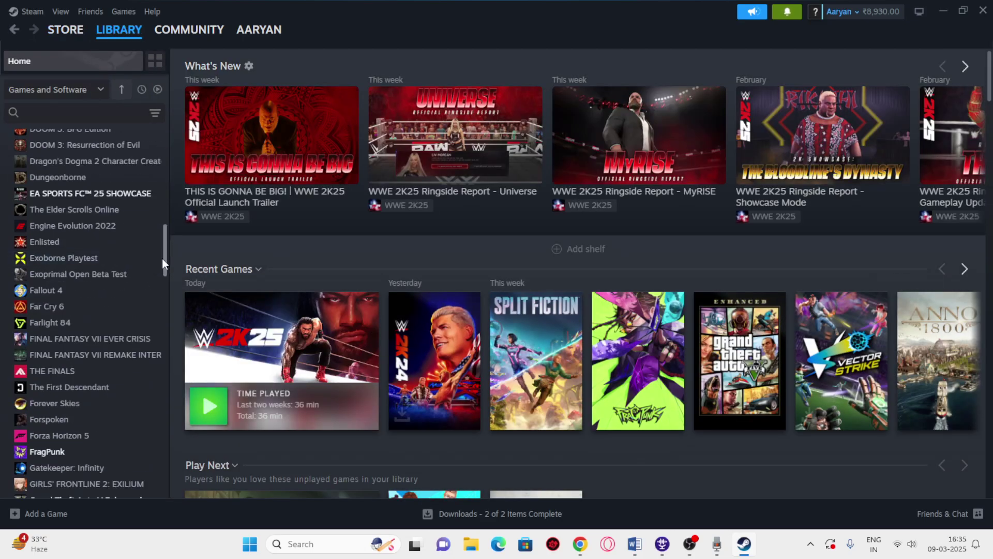
left_click_drag(162, 259, 165, 487)
left_click(97, 489)
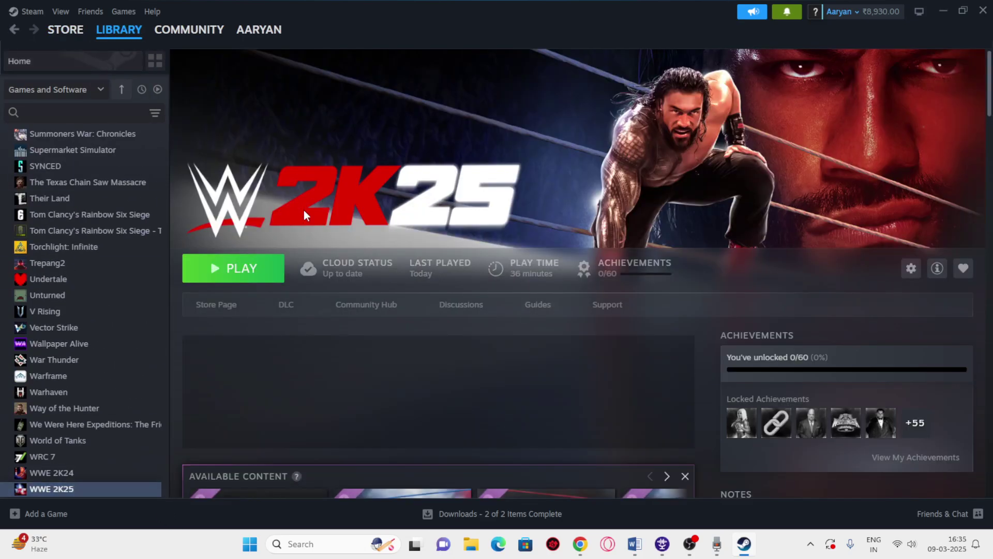
left_click(983, 10)
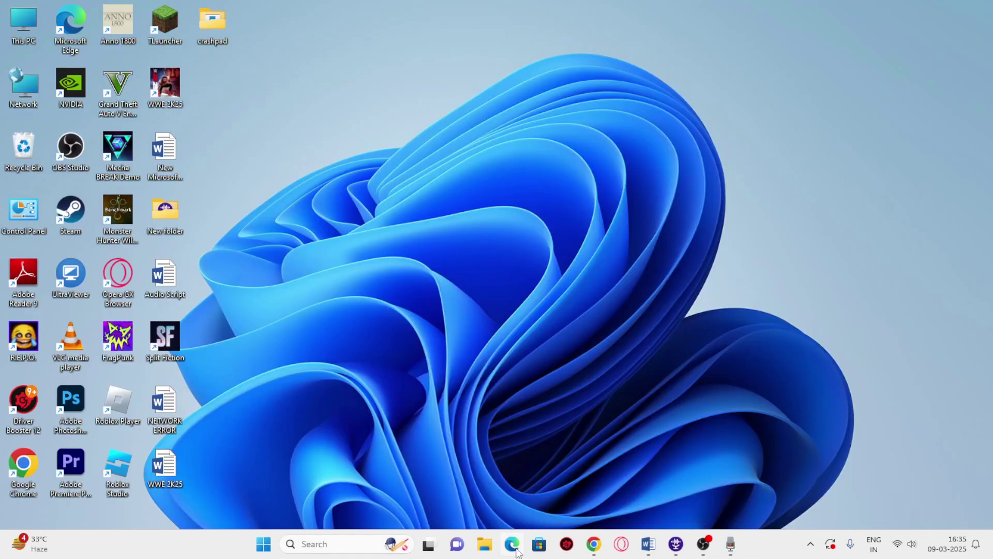
Launch Microsoft Store full-screen and search 'xbox a' for Xbox Accessories
left_click(541, 545)
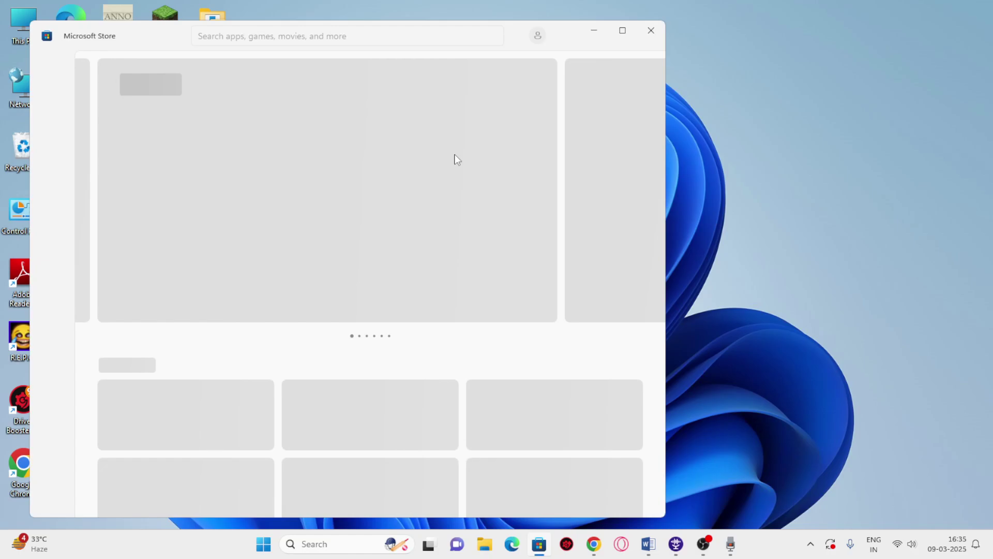
left_click(622, 30)
left_click(373, 22)
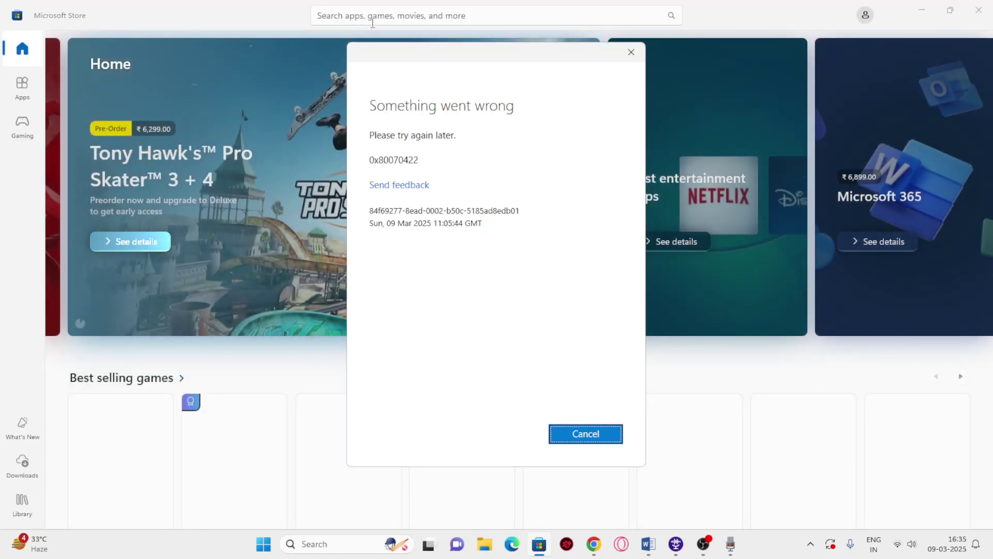
left_click(332, 19)
type("xb")
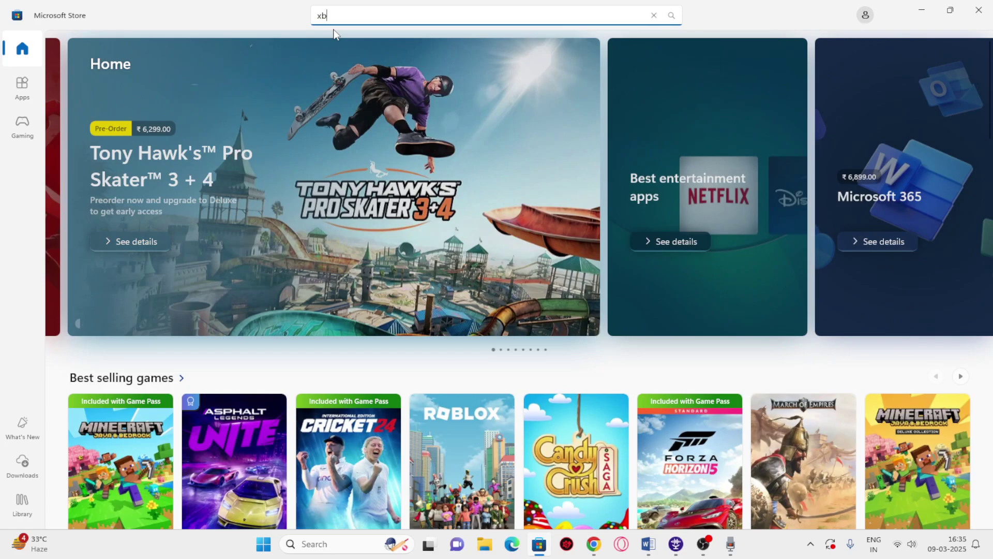
type("ox a")
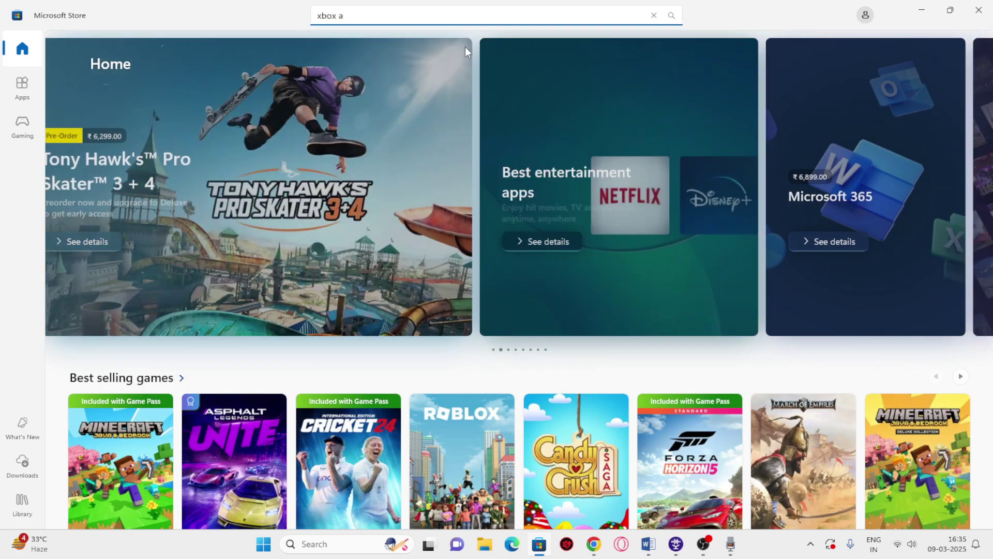
left_click(465, 47)
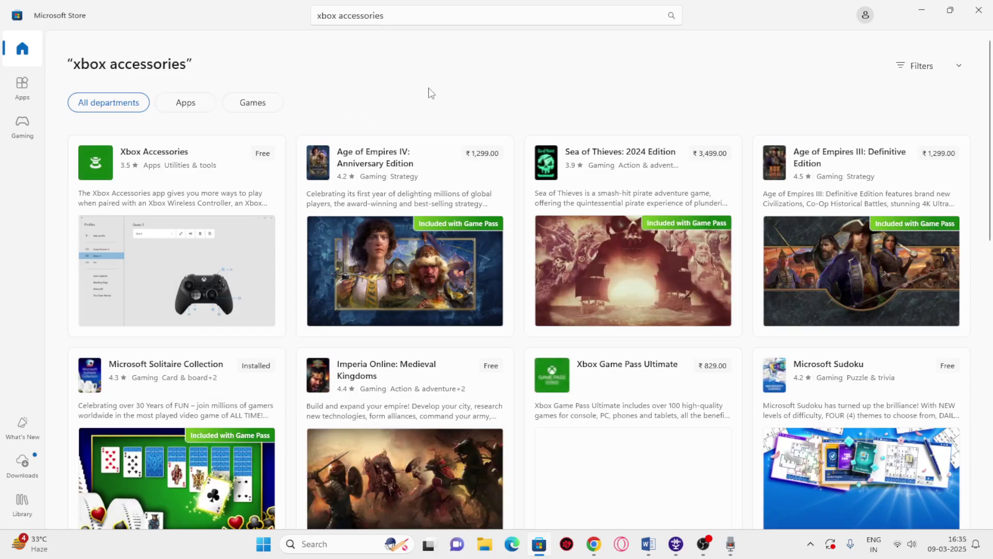
Open the Xbox Accessories product page, close the error dialogs, and minimise the Store
left_click(180, 150)
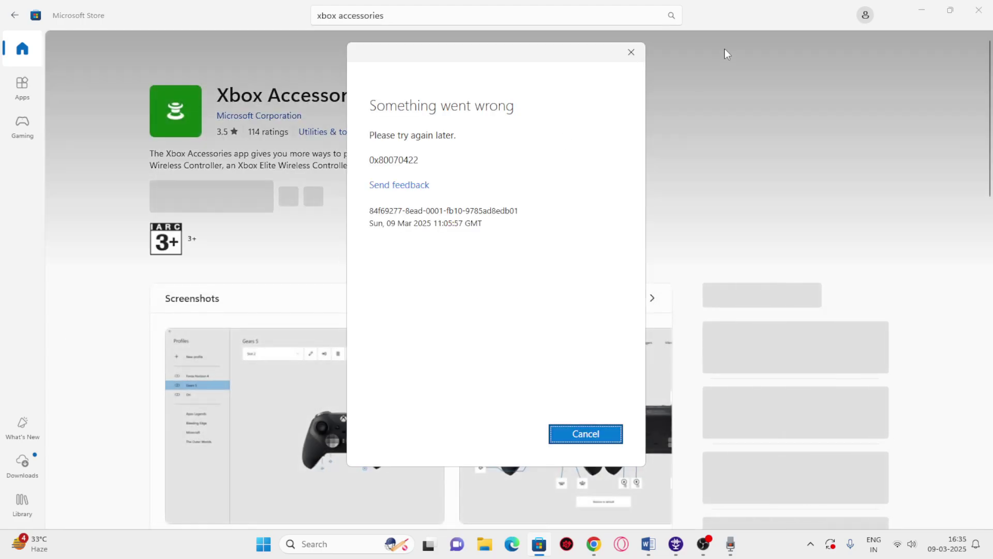
left_click(630, 52)
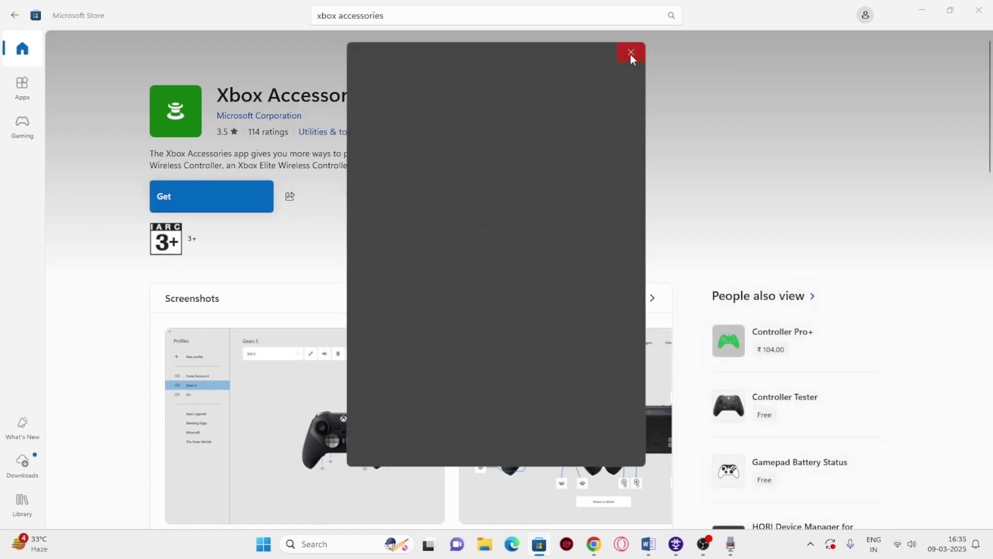
left_click(631, 53)
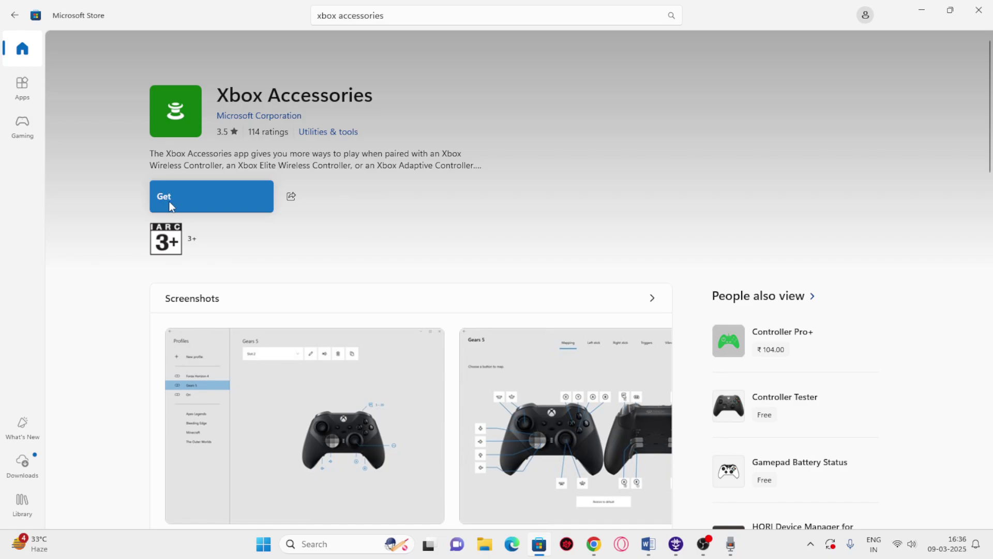
left_click(925, 15)
Read through Step 5 and Step 6 on unplugging external devices, then minimise Word
left_click(648, 544)
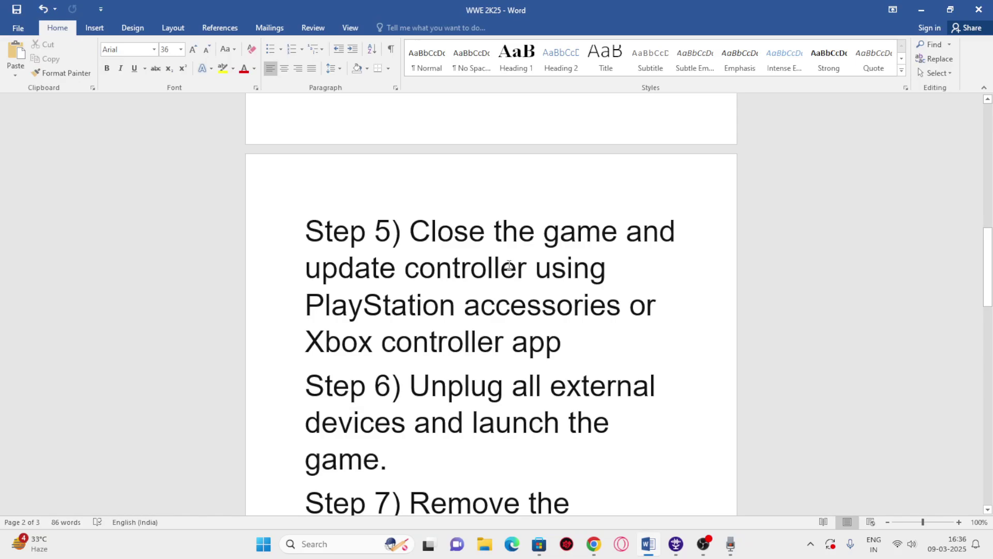
scroll(509, 265, "down", 1)
left_click_drag(306, 275, 550, 274)
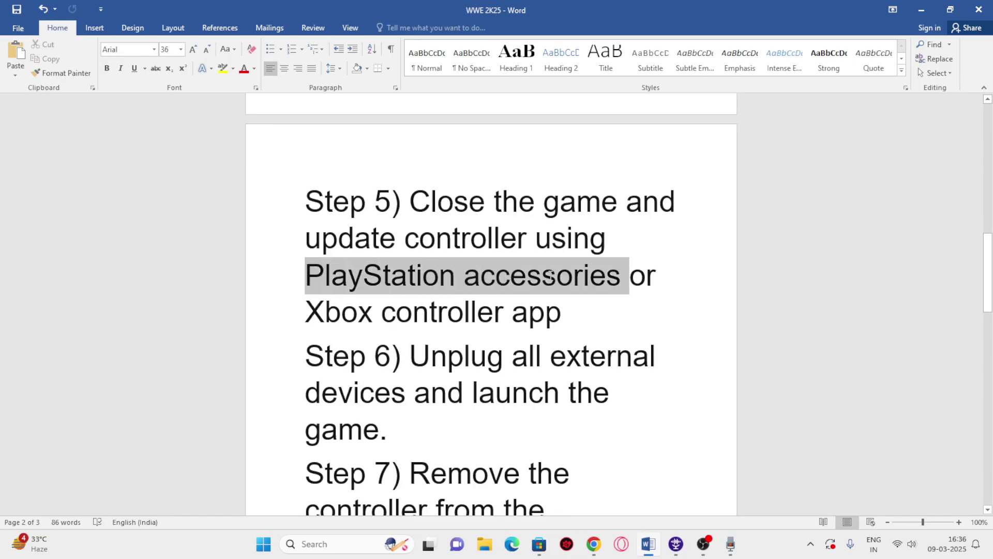
left_click(645, 292)
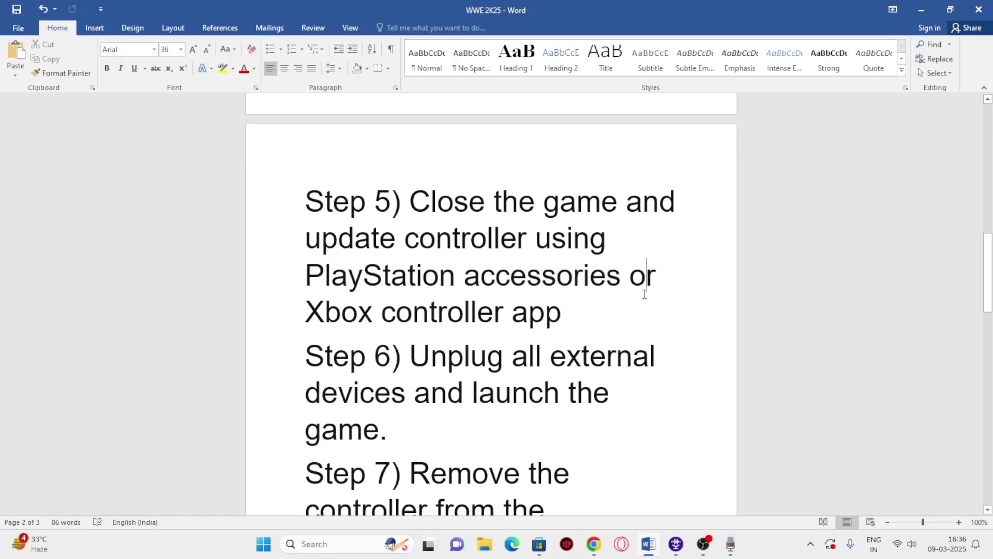
scroll(637, 269, "down", 3)
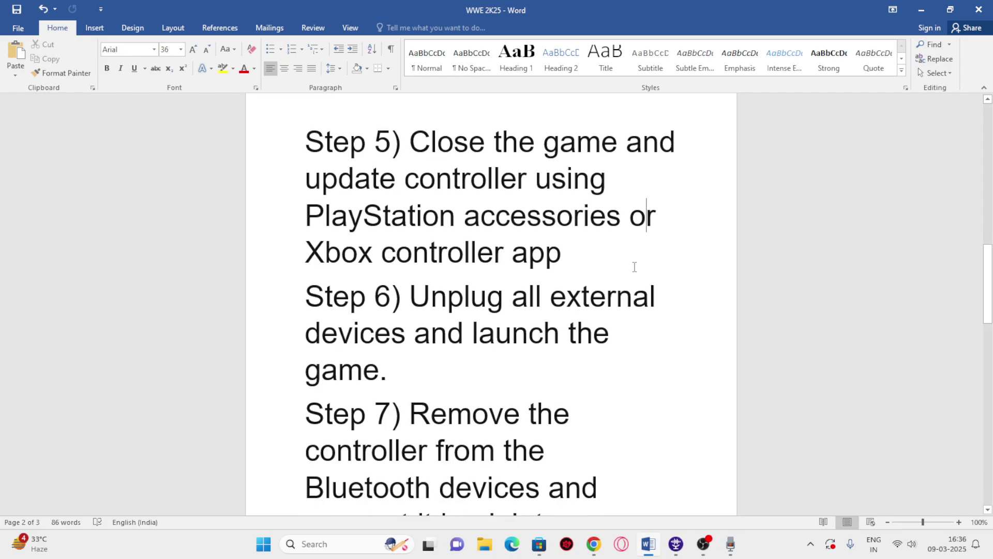
left_click_drag(413, 266, 640, 327)
left_click(649, 350)
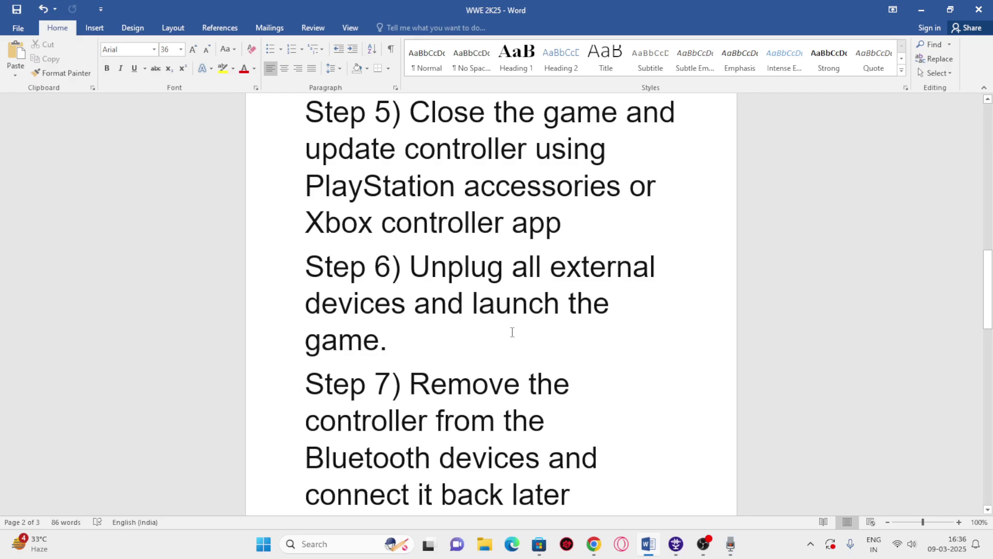
left_click(921, 10)
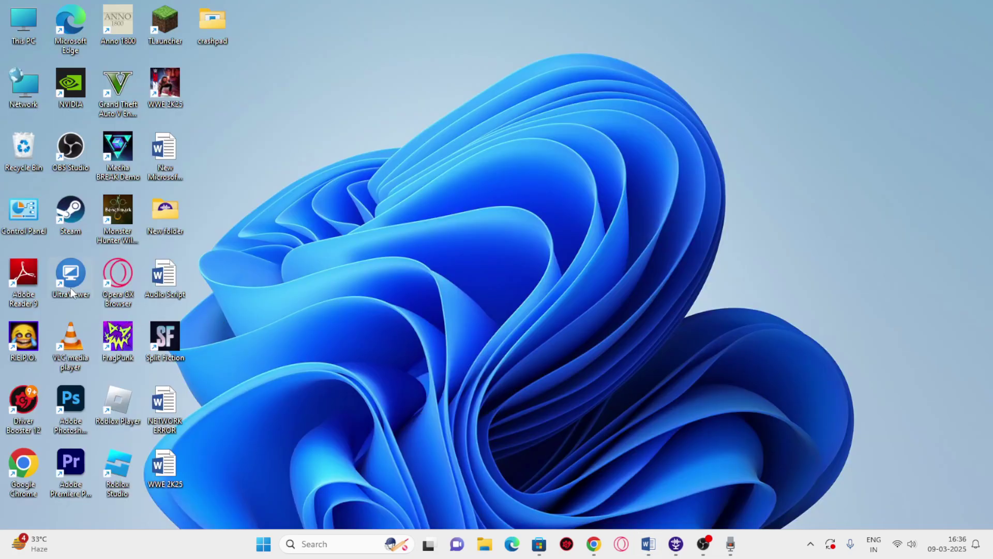
Launch Steam from the desktop icon and review Step 7's Bluetooth instruction in Word
double_click(62, 211)
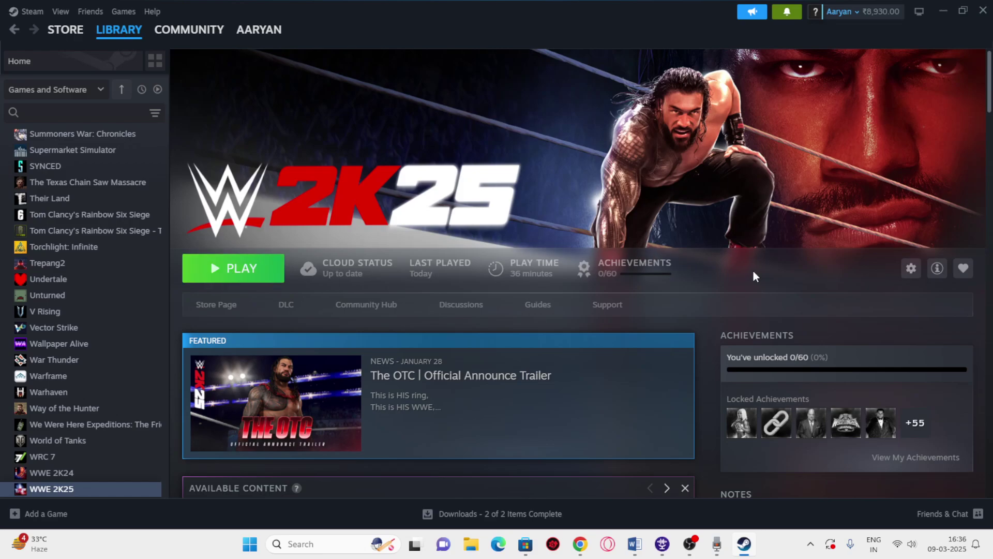
left_click(634, 543)
scroll(471, 321, "down", 3)
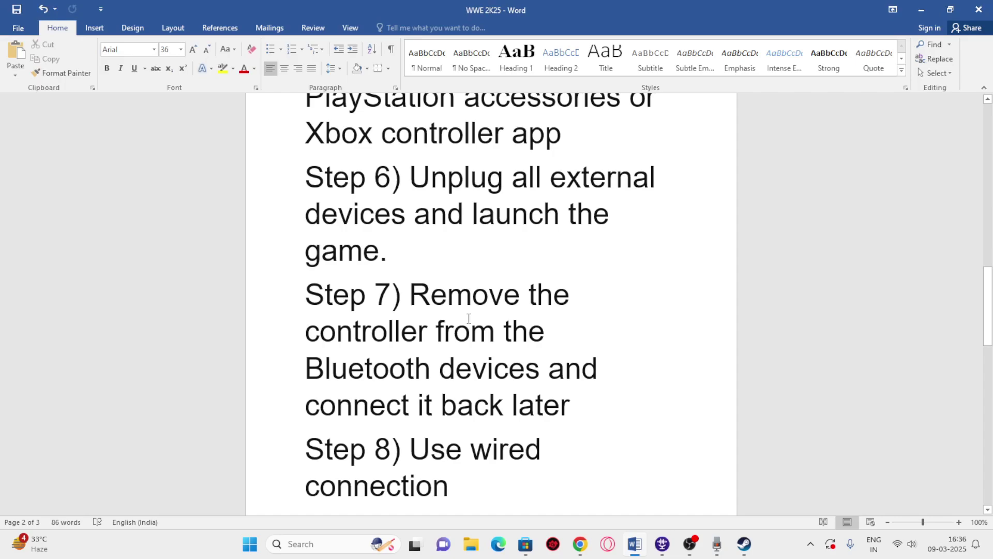
left_click_drag(413, 205, 581, 310)
left_click(627, 320)
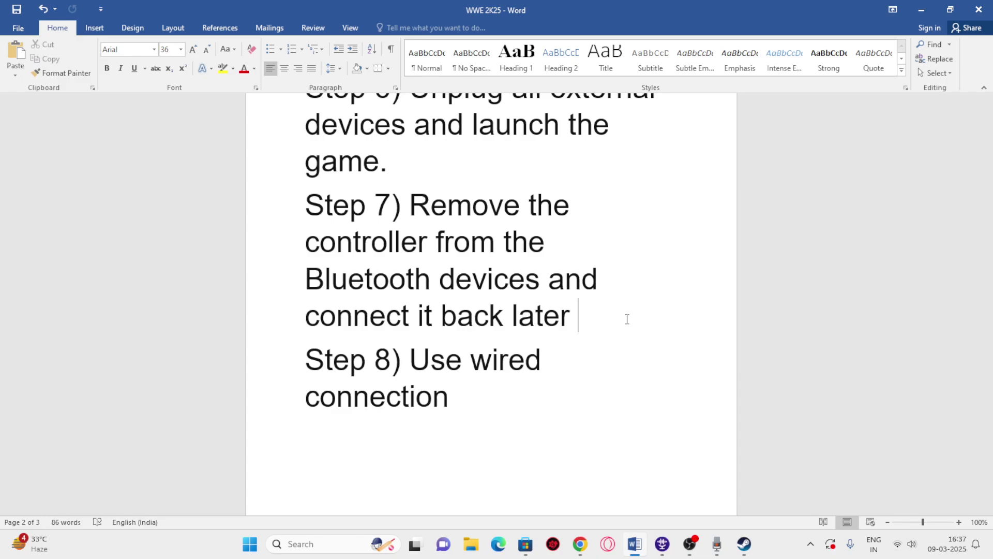
Review Step 8, 'Use wired connection', in the guide
left_click_drag(410, 360, 475, 392)
left_click(495, 398)
left_click_drag(411, 360, 473, 404)
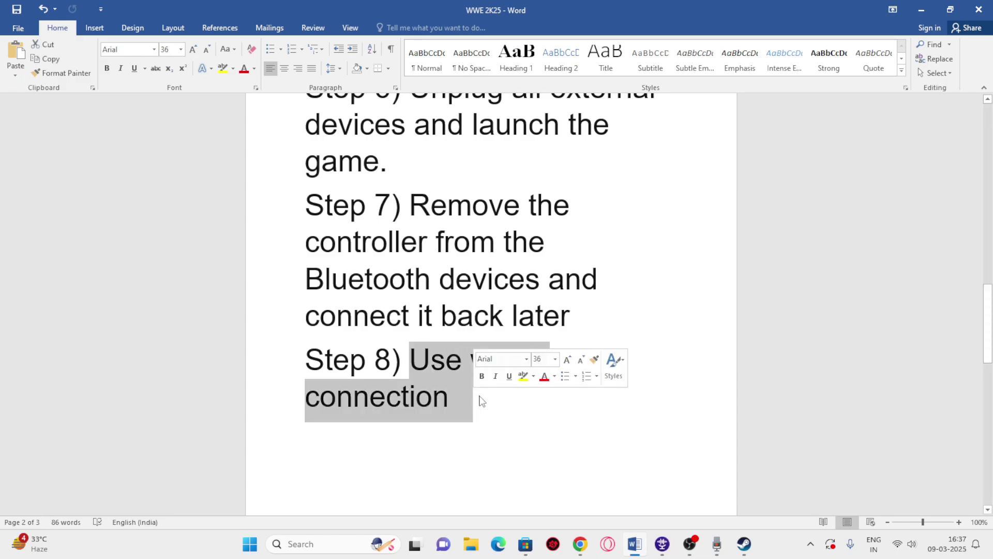
left_click(481, 401)
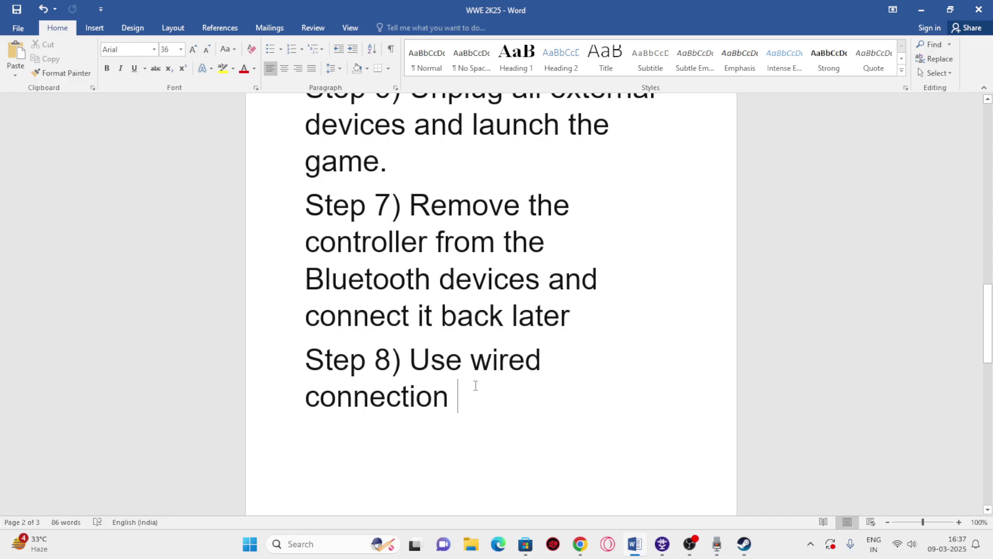
Scroll the Word guide back up to its title and Step 1
left_click(744, 543)
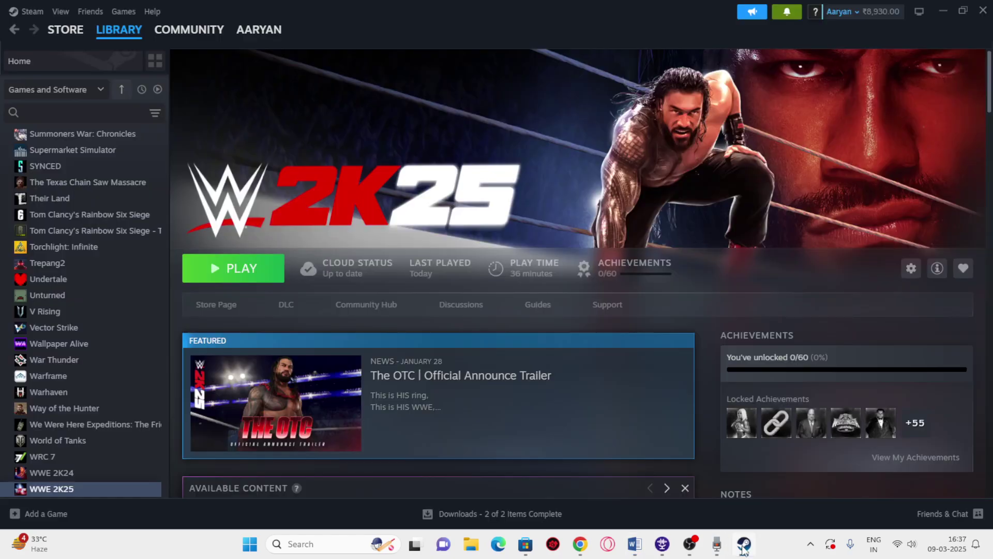
left_click(635, 544)
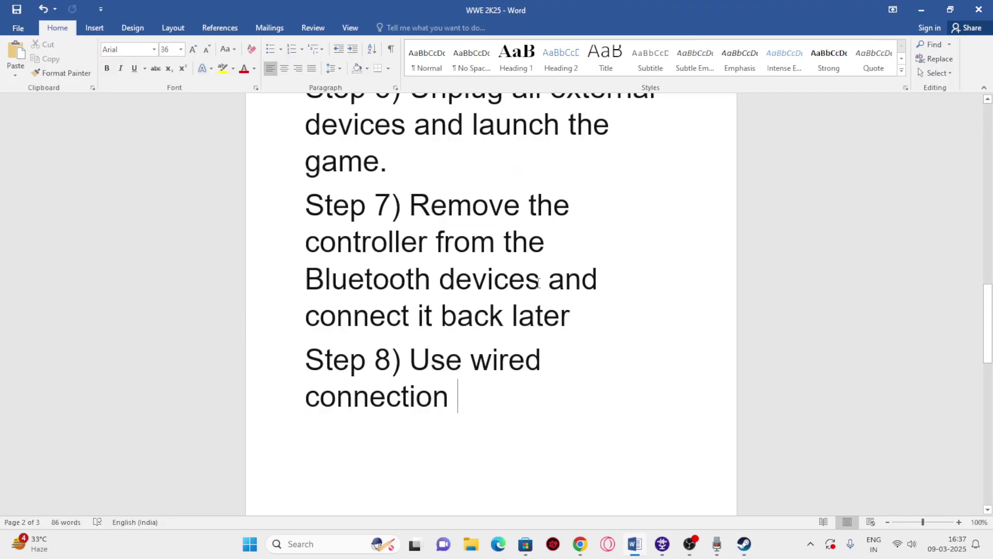
scroll(538, 283, "up", 15)
scroll(538, 282, "up", 6)
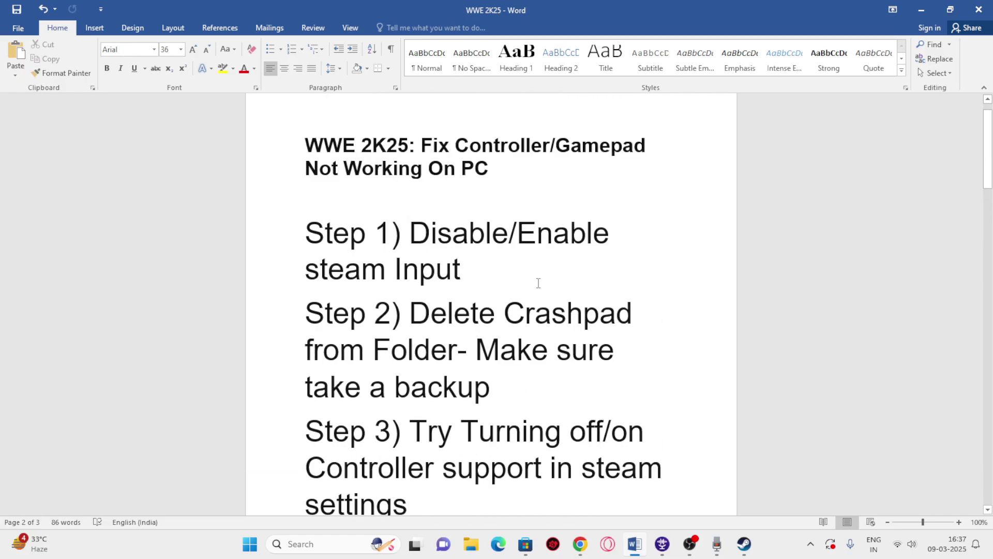